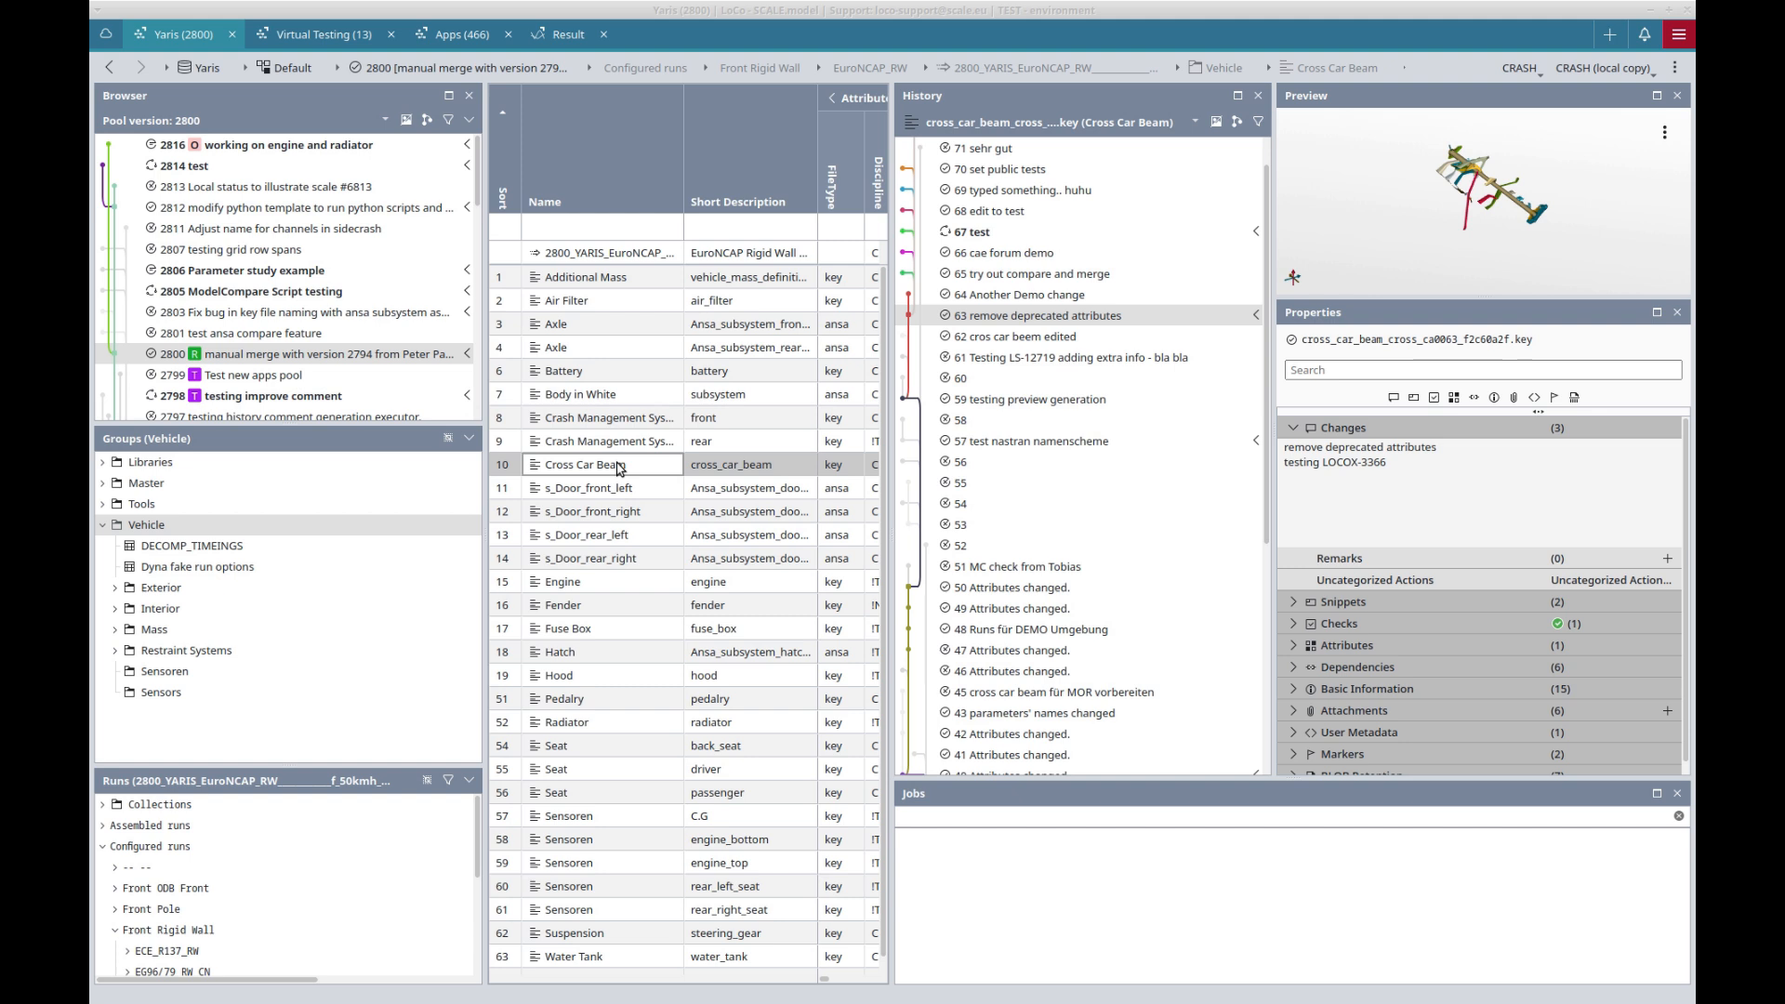
{"action": "right_click", "coordinate": [618, 468]}
{"action": "mouse_move", "coordinate": [754, 23]}
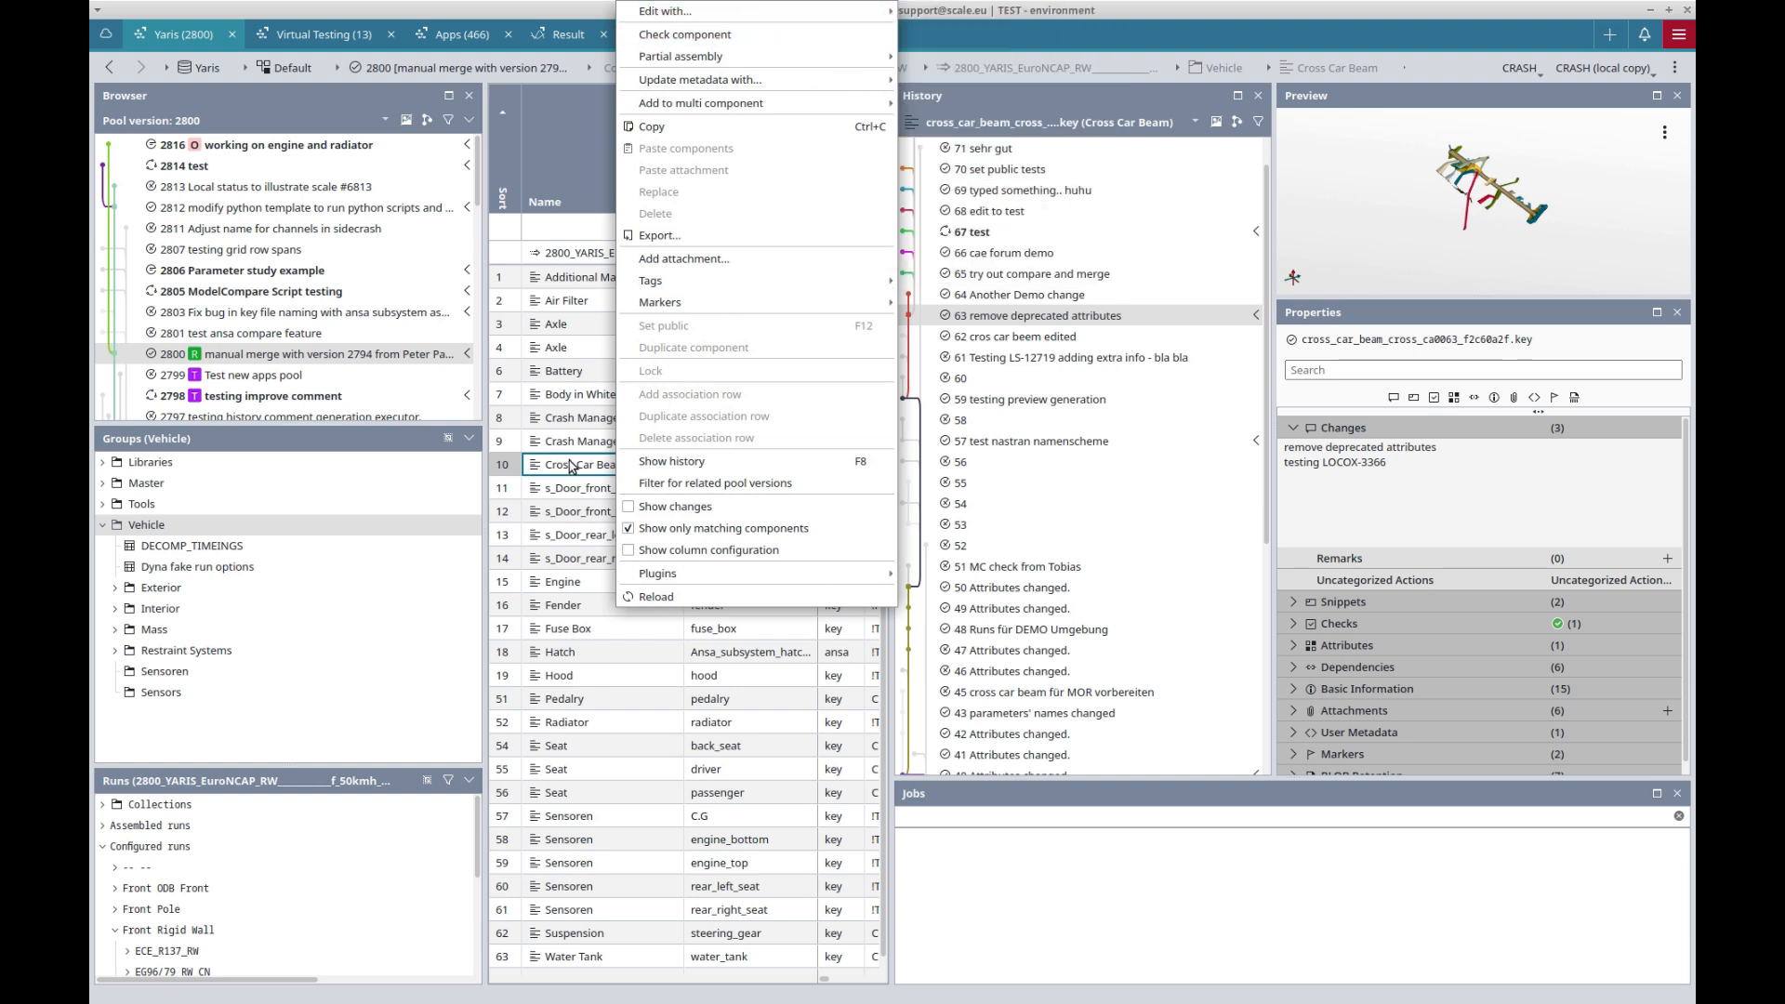
{"action": "left_click", "coordinate": [1187, 8]}
- Add a new external application in the program settings and expand its properties
{"action": "left_click", "coordinate": [1679, 35]}
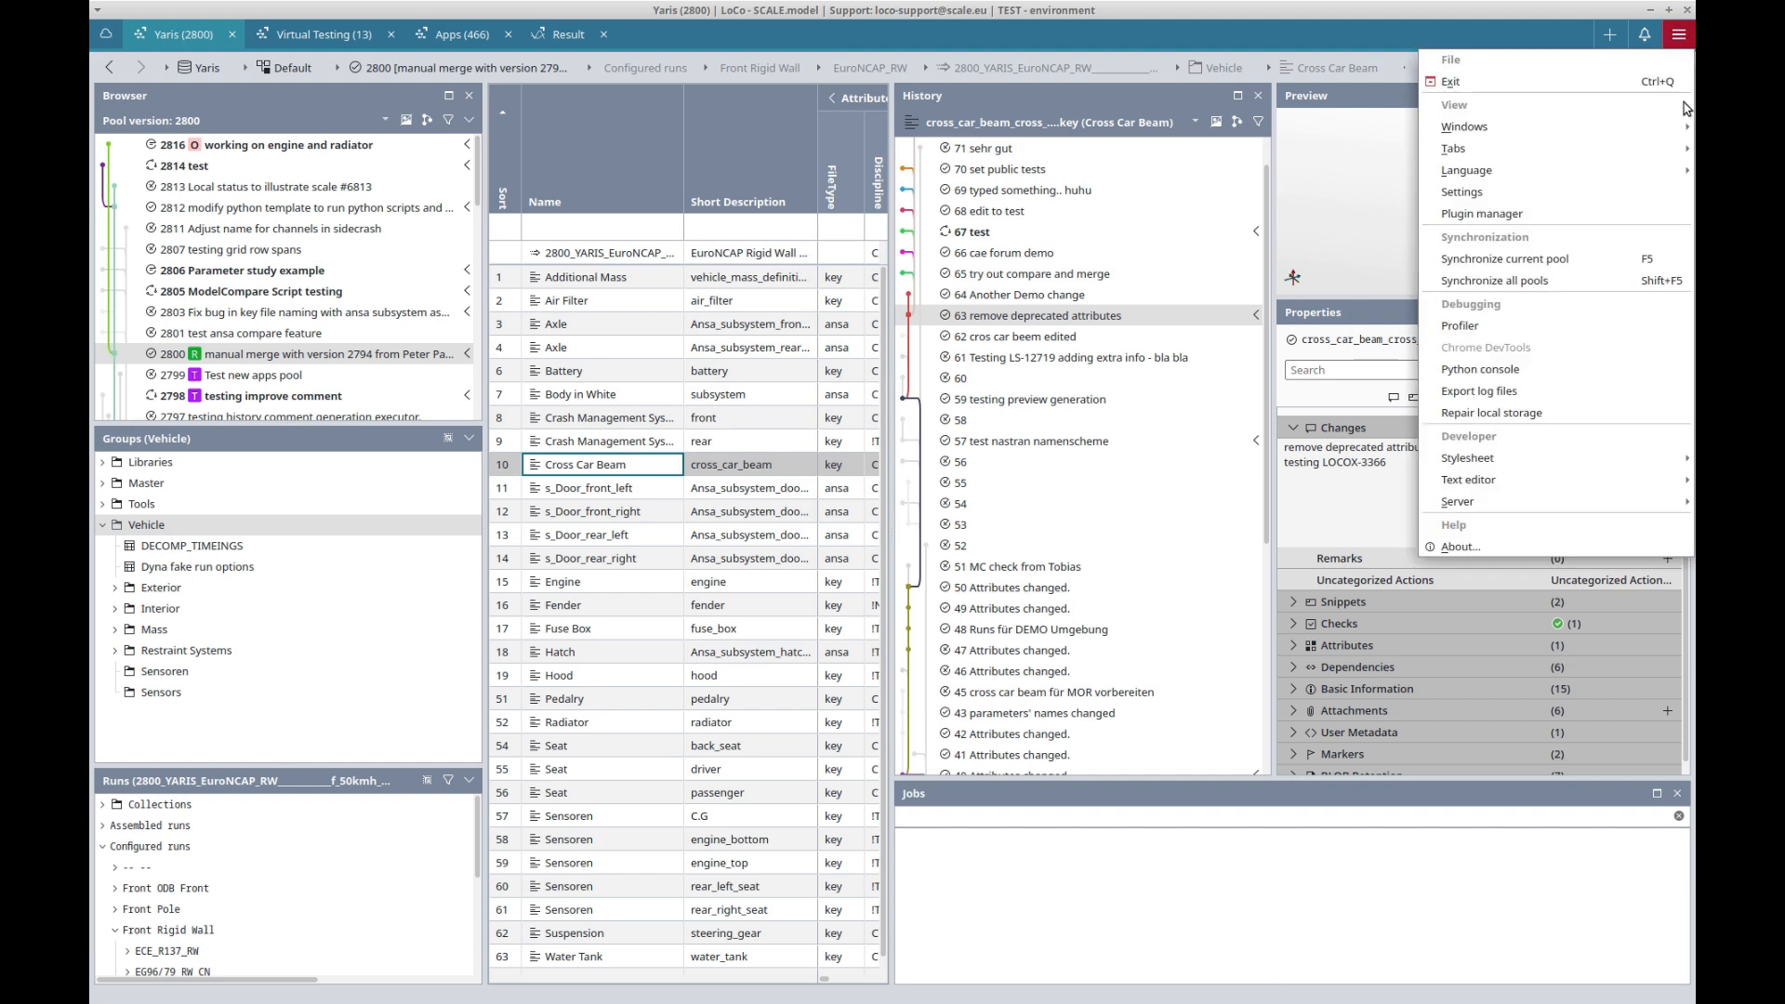
{"action": "left_click", "coordinate": [1550, 195]}
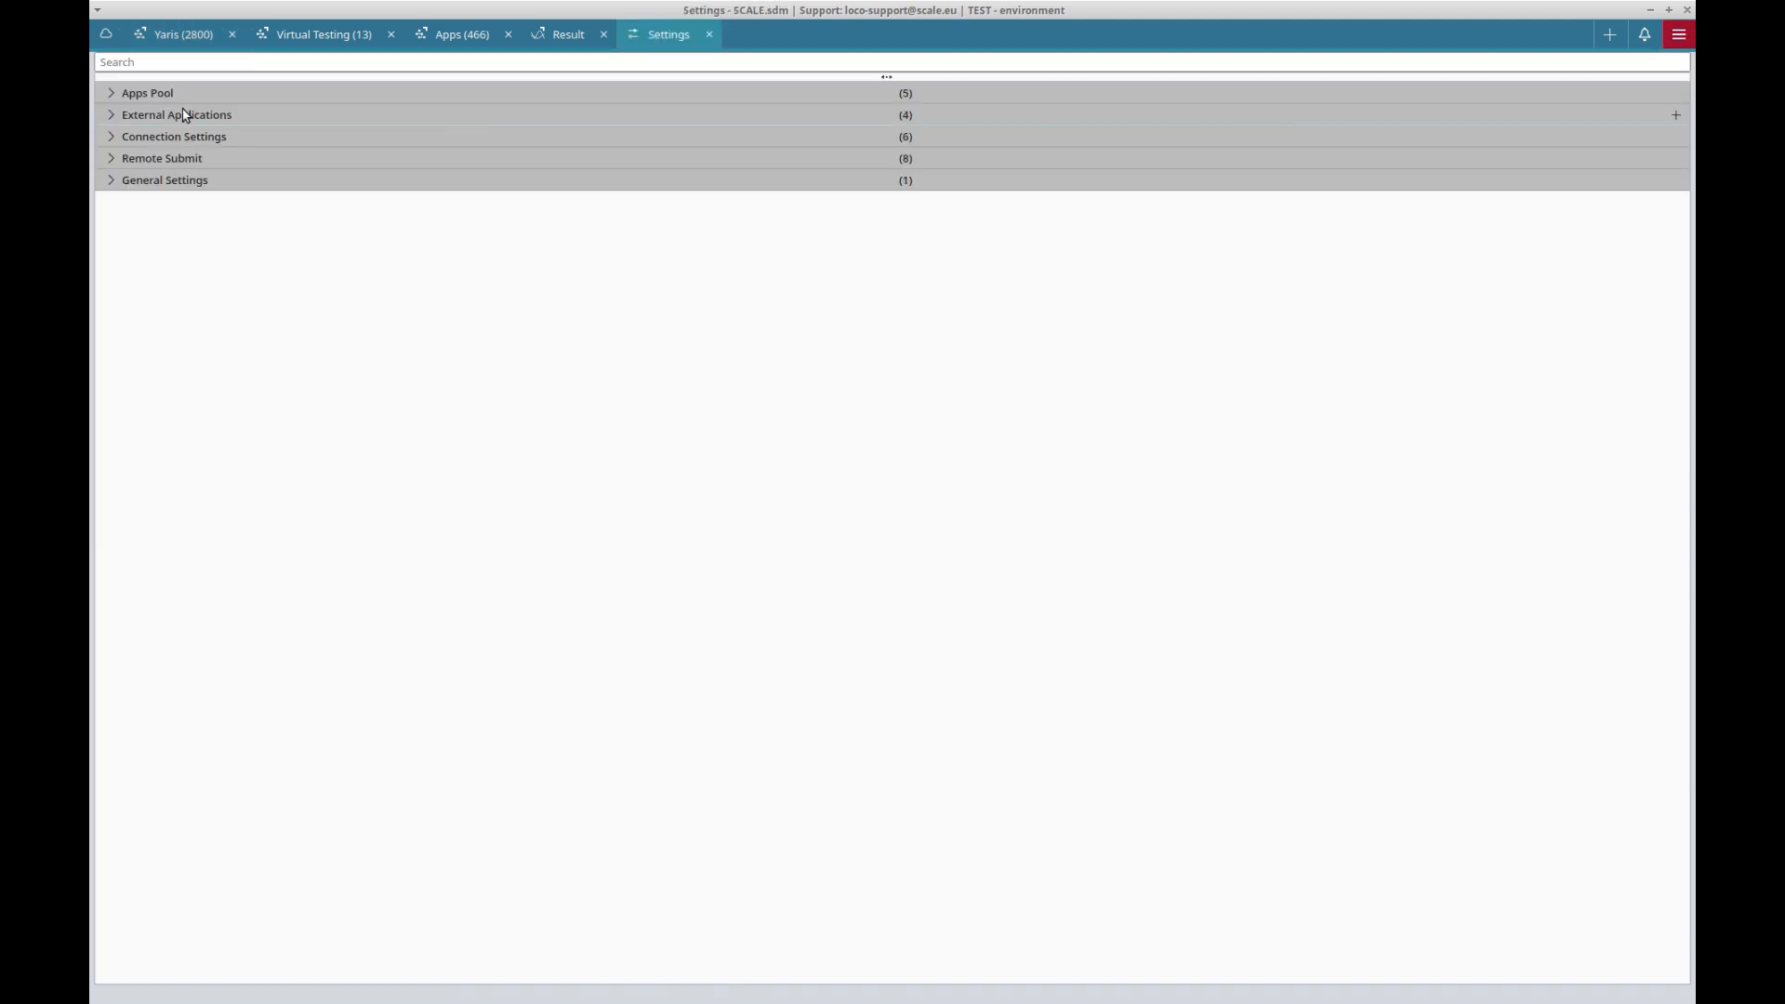
{"action": "left_click", "coordinate": [113, 115]}
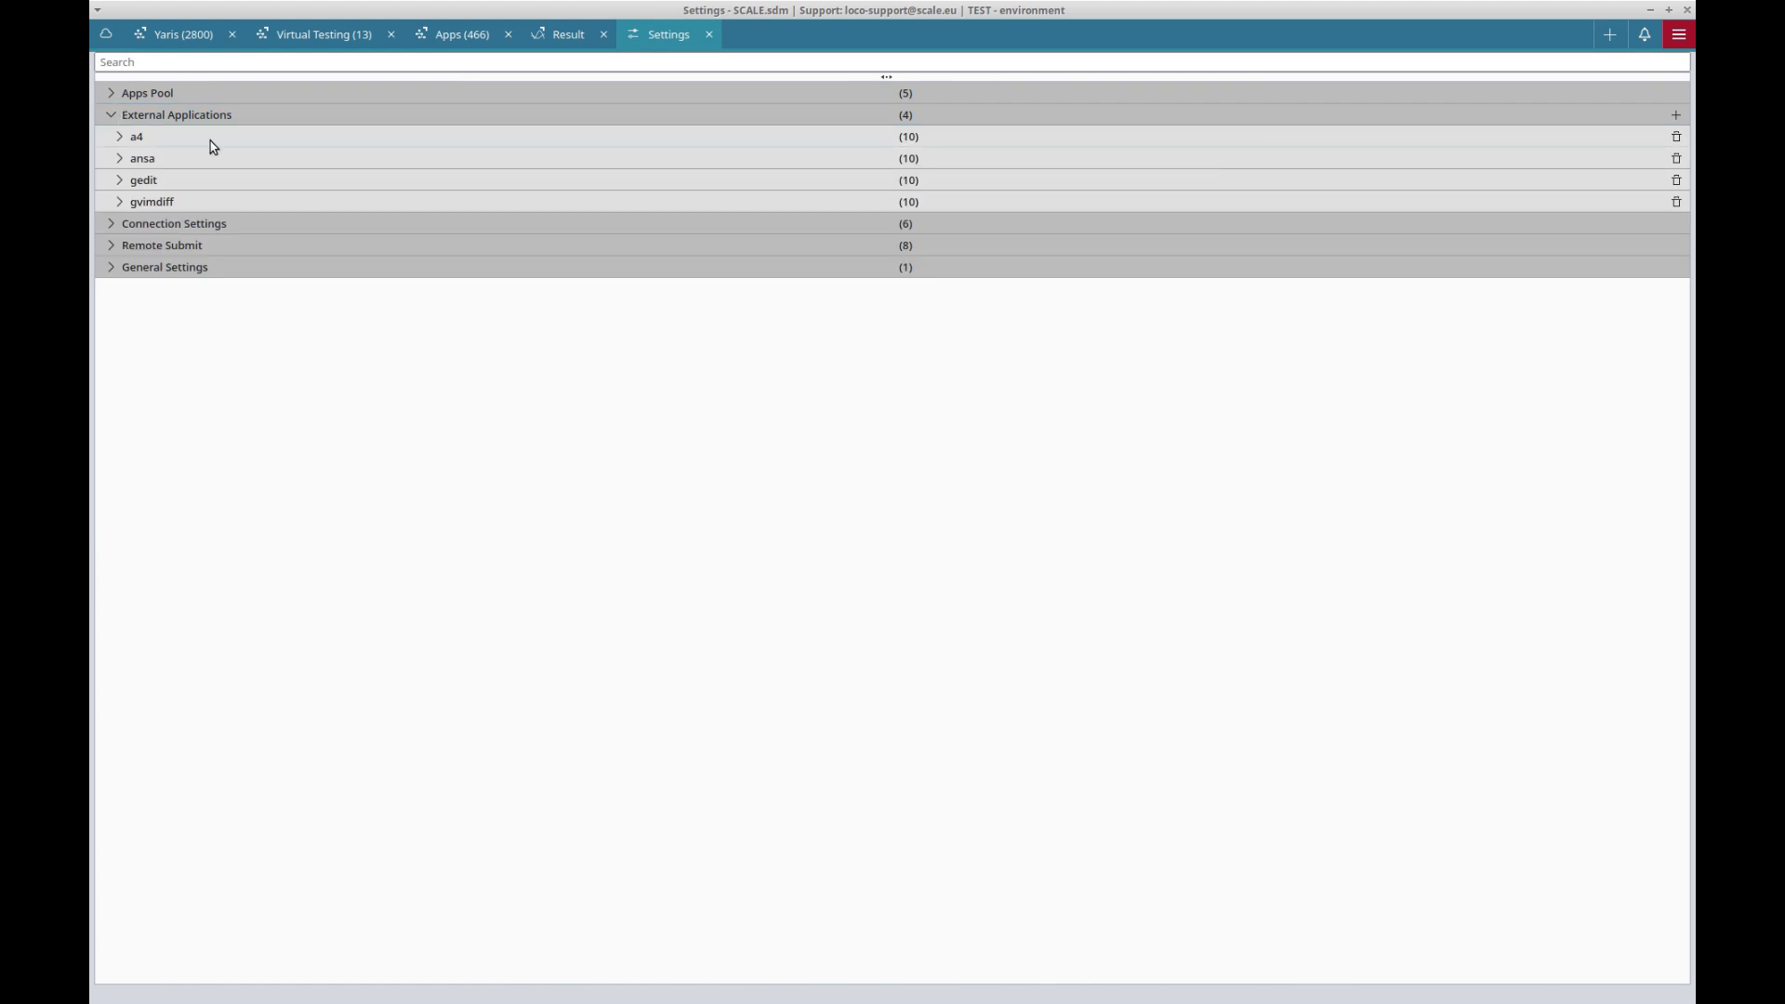
{"action": "left_click", "coordinate": [1675, 114]}
{"action": "left_click", "coordinate": [119, 136]}
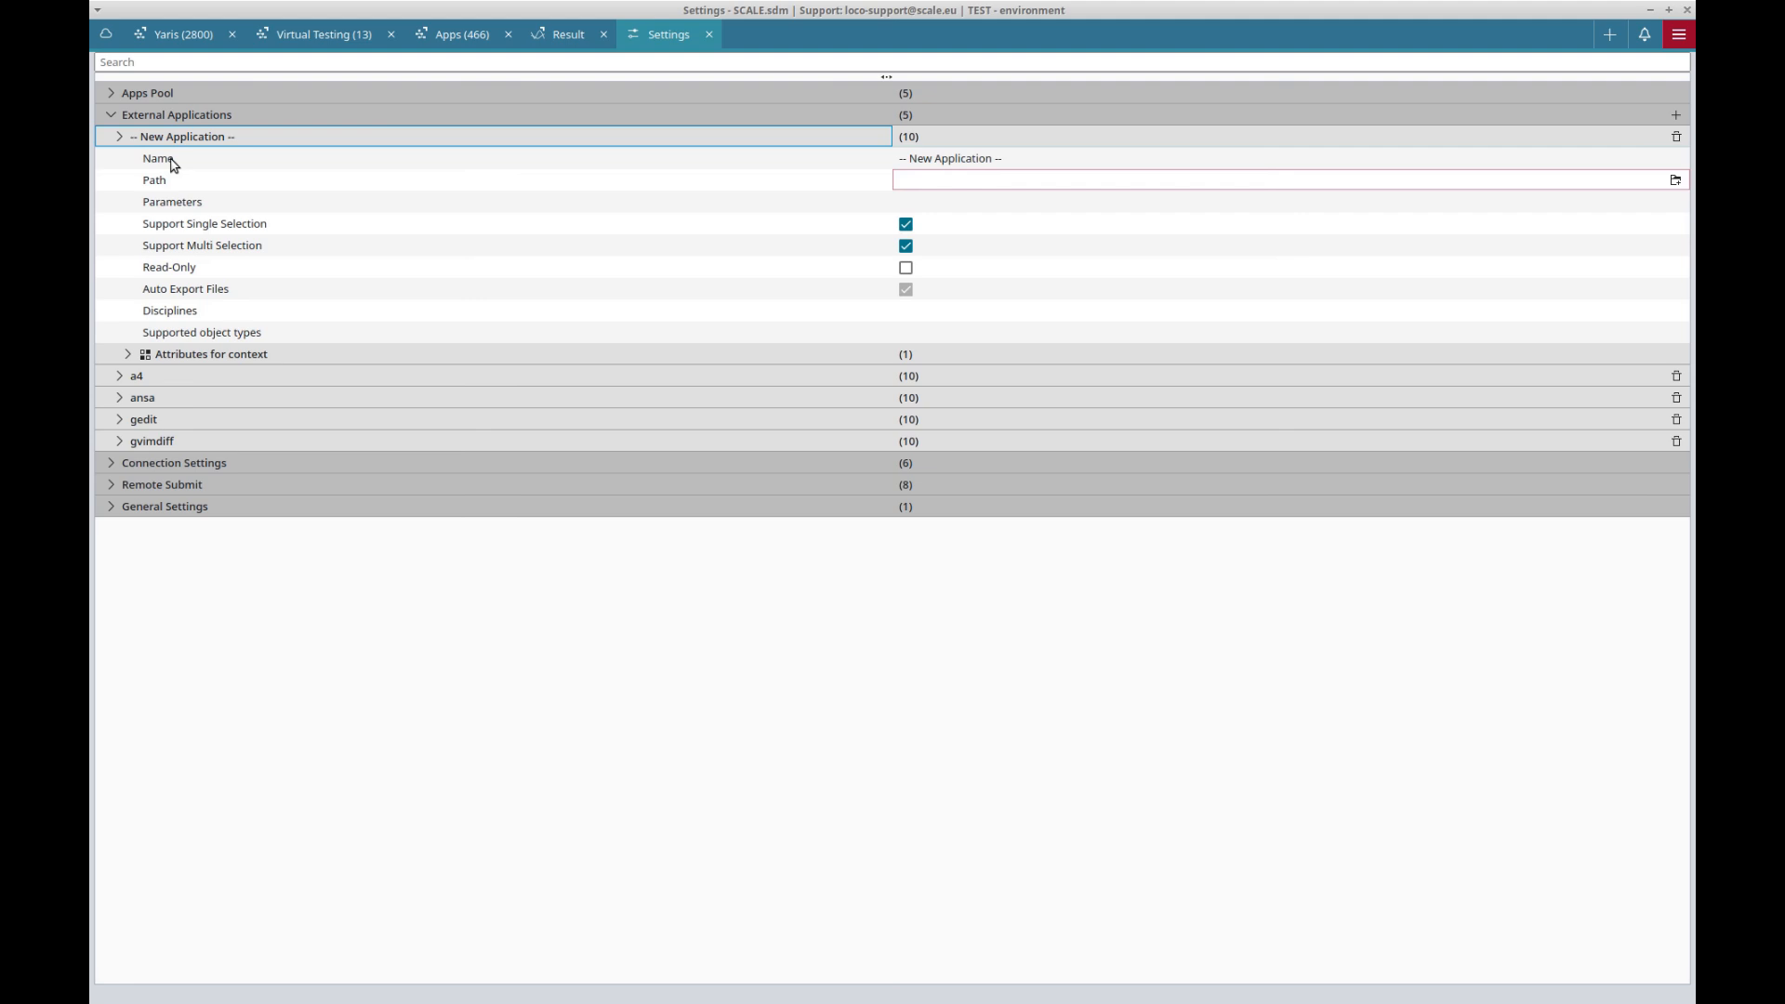
- Configure the new external application with path /usr/bin/gvim, parameter -f and the name gvim
{"action": "left_click", "coordinate": [907, 183]}
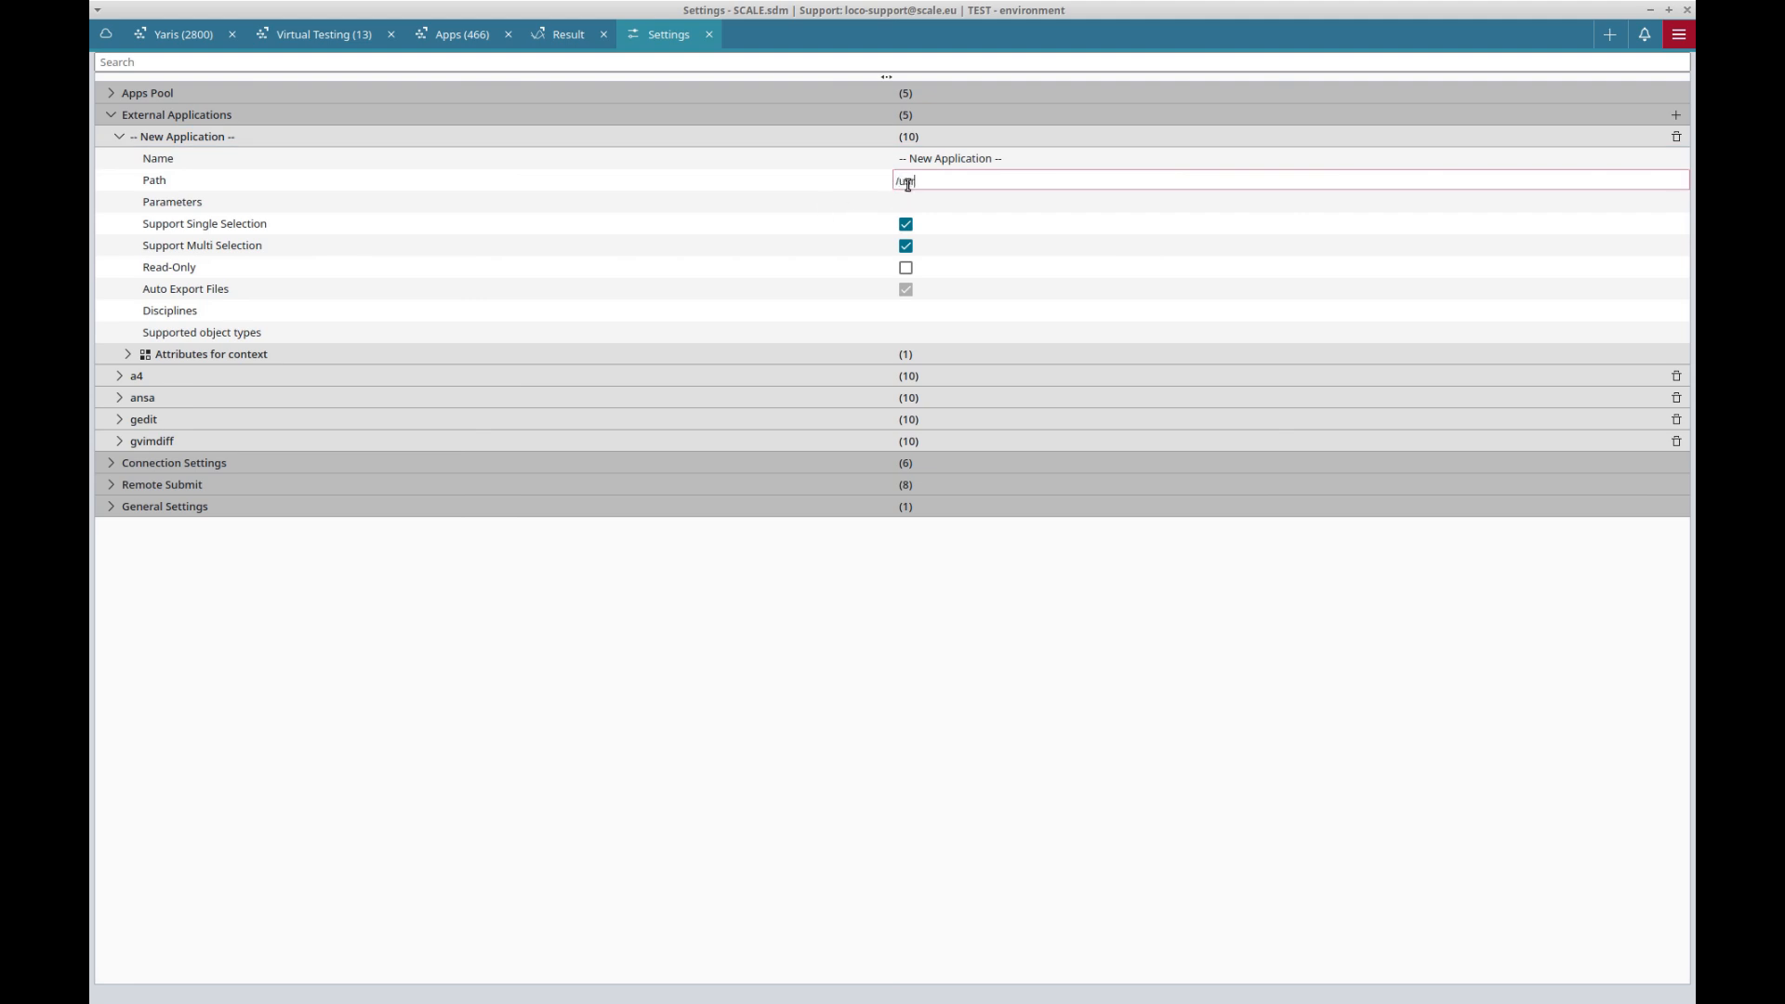
{"action": "type", "text": "/usr/bin/gvim"}
{"action": "left_click", "coordinate": [926, 199]}
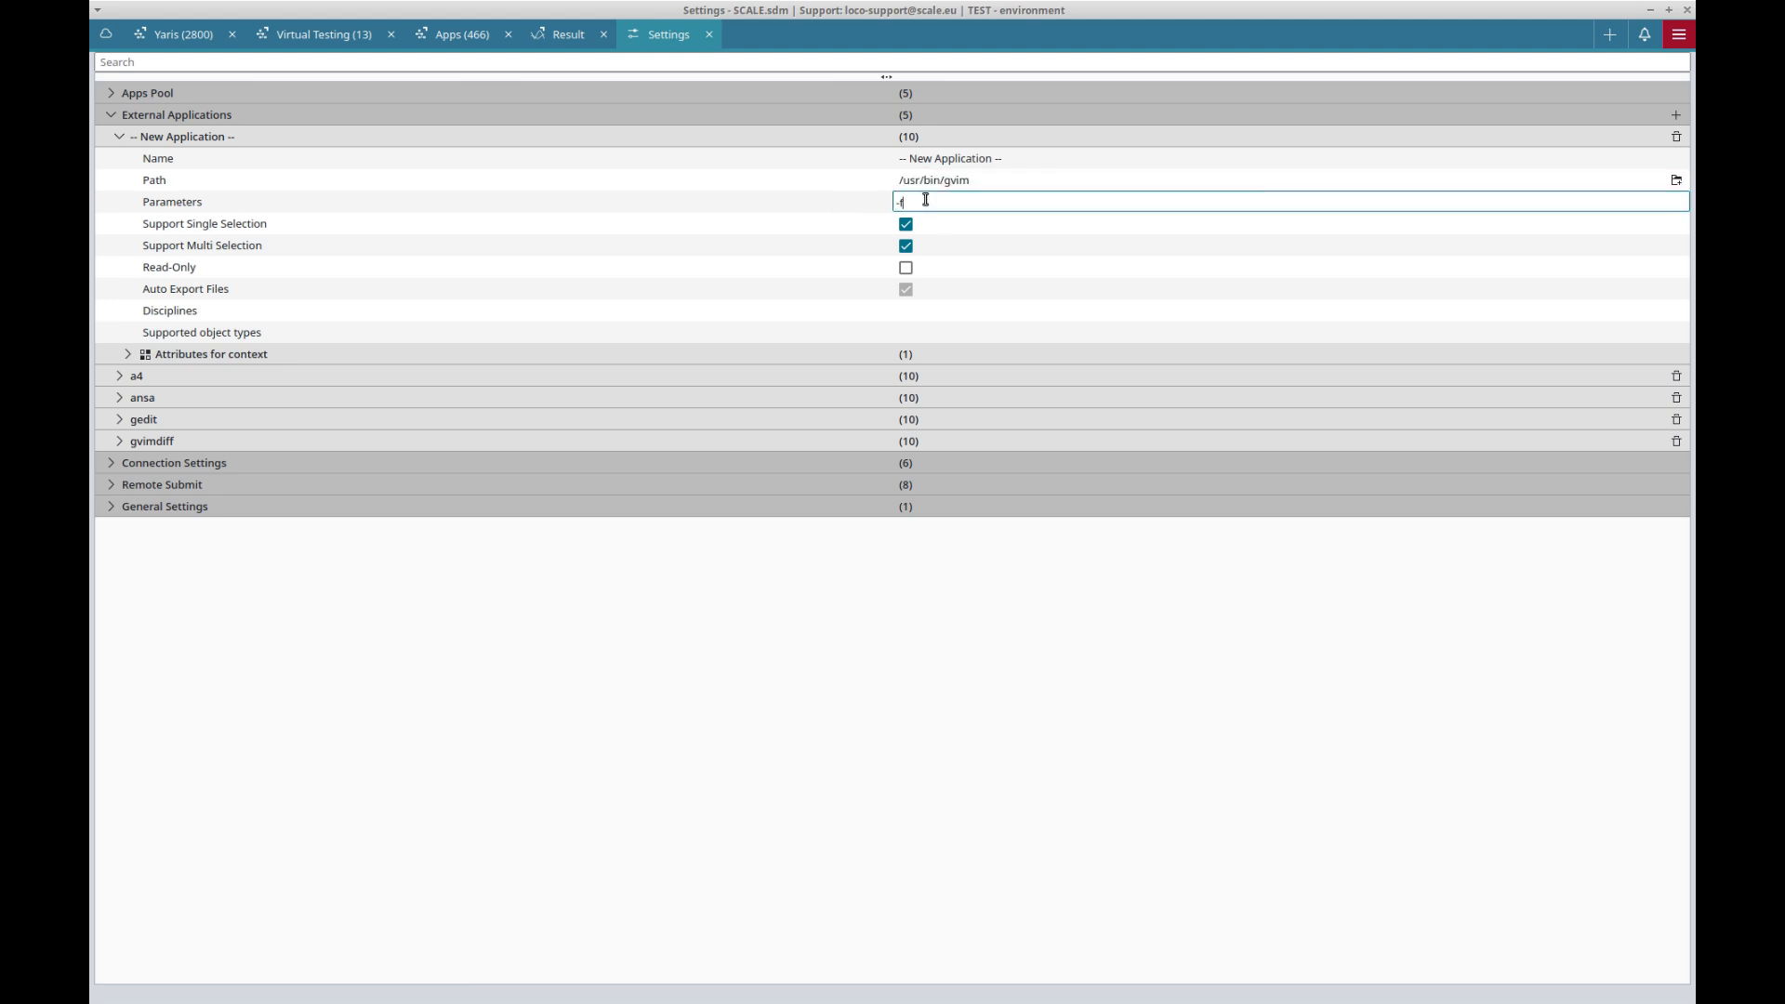
{"action": "type", "text": "-f"}
{"action": "left_click", "coordinate": [957, 159]}
{"action": "triple_click", "coordinate": [956, 160]}
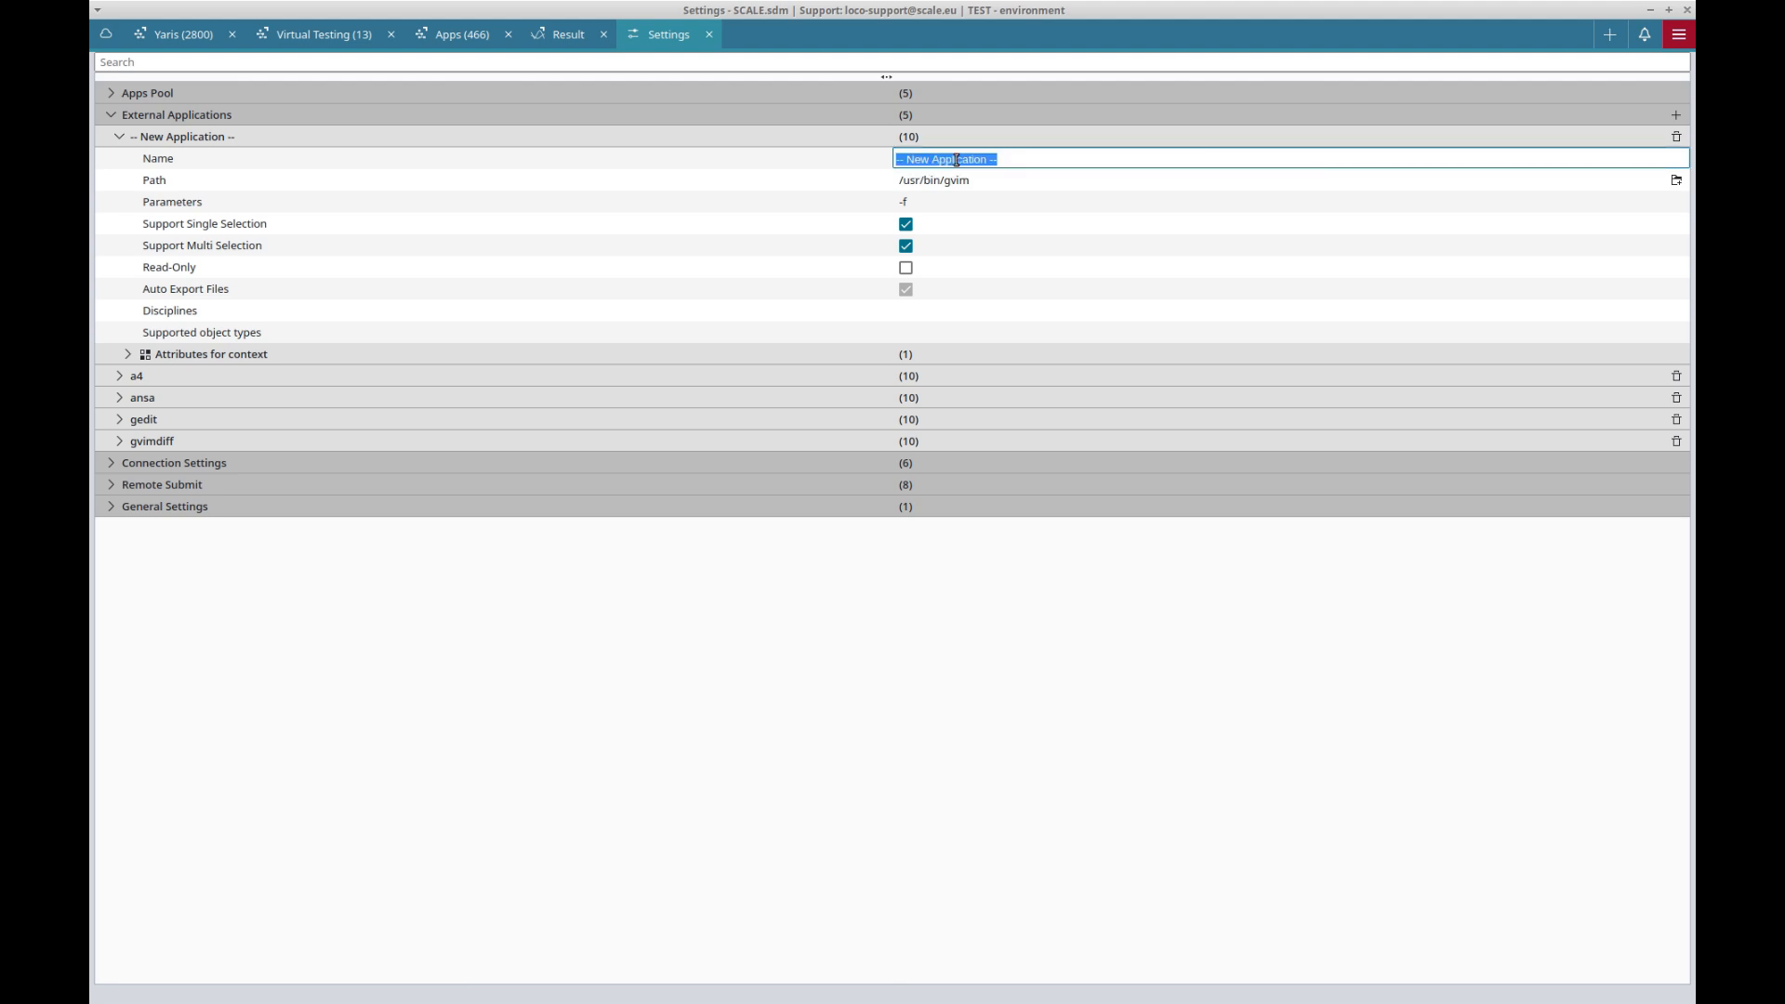
{"action": "type", "text": "gvim"}
{"action": "left_click", "coordinate": [803, 179]}
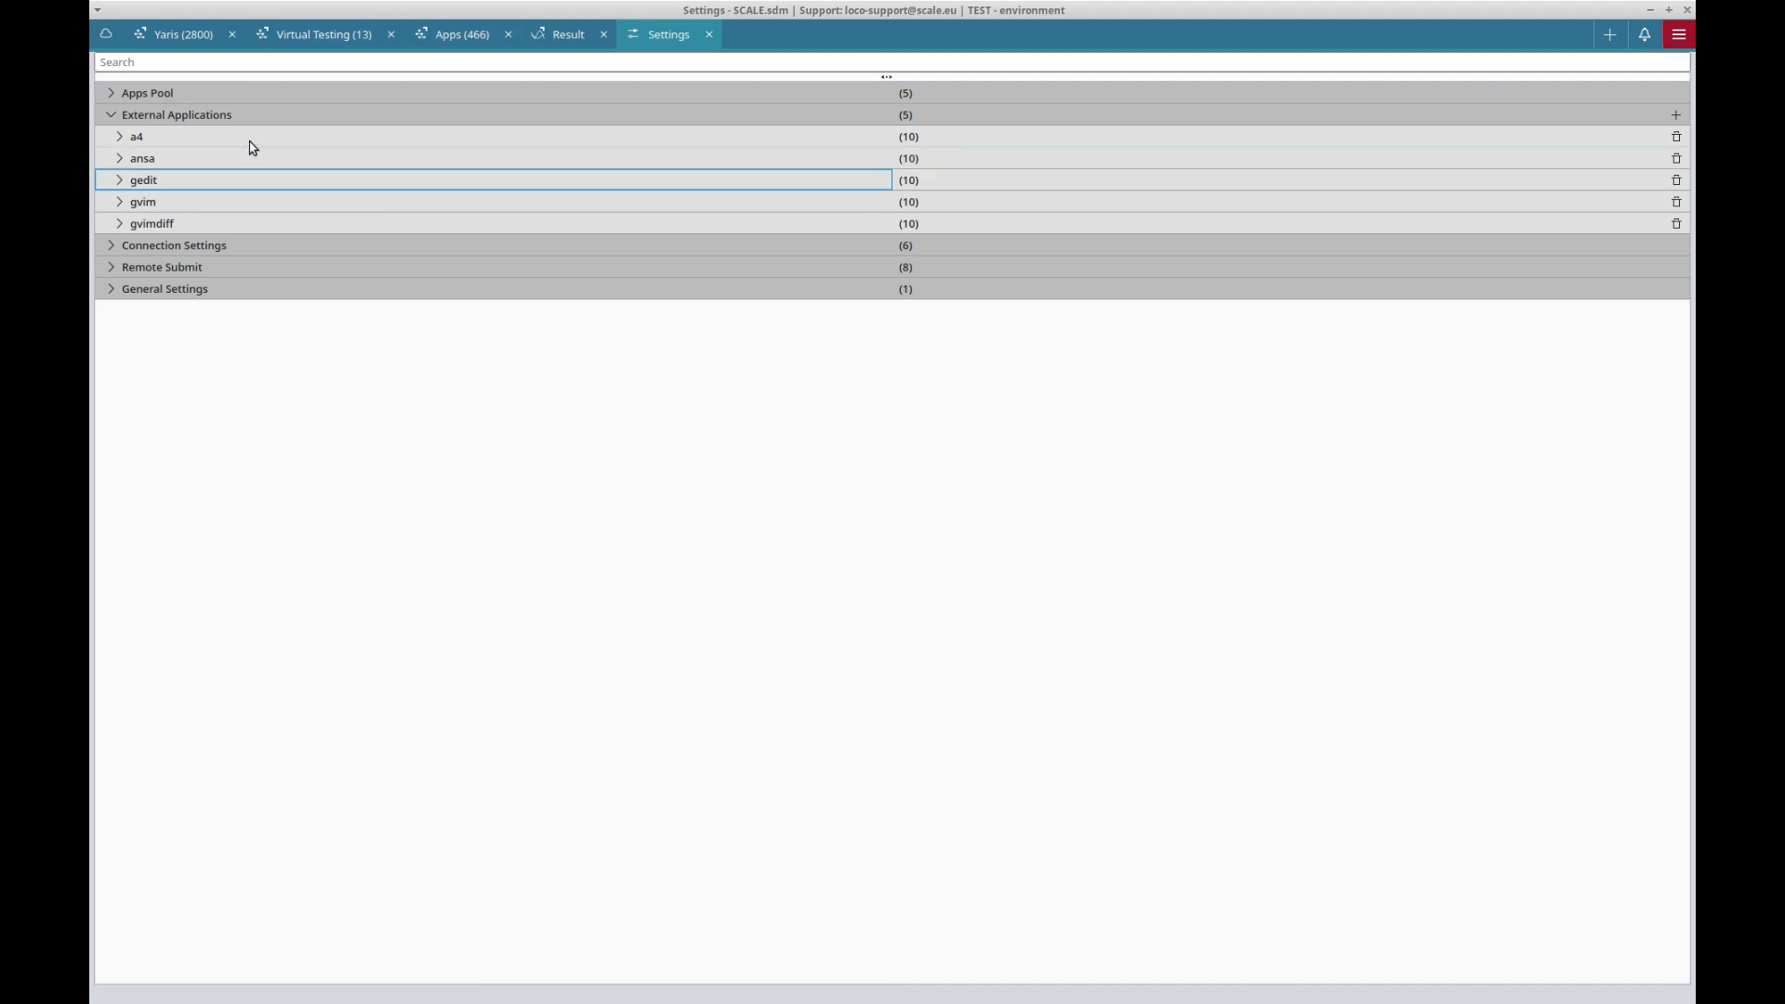
- Open the Yaris pool's Cross Car Beam component in gvim to view its key file, and close the editor without changes
{"action": "left_click", "coordinate": [171, 31]}
{"action": "right_click", "coordinate": [642, 464]}
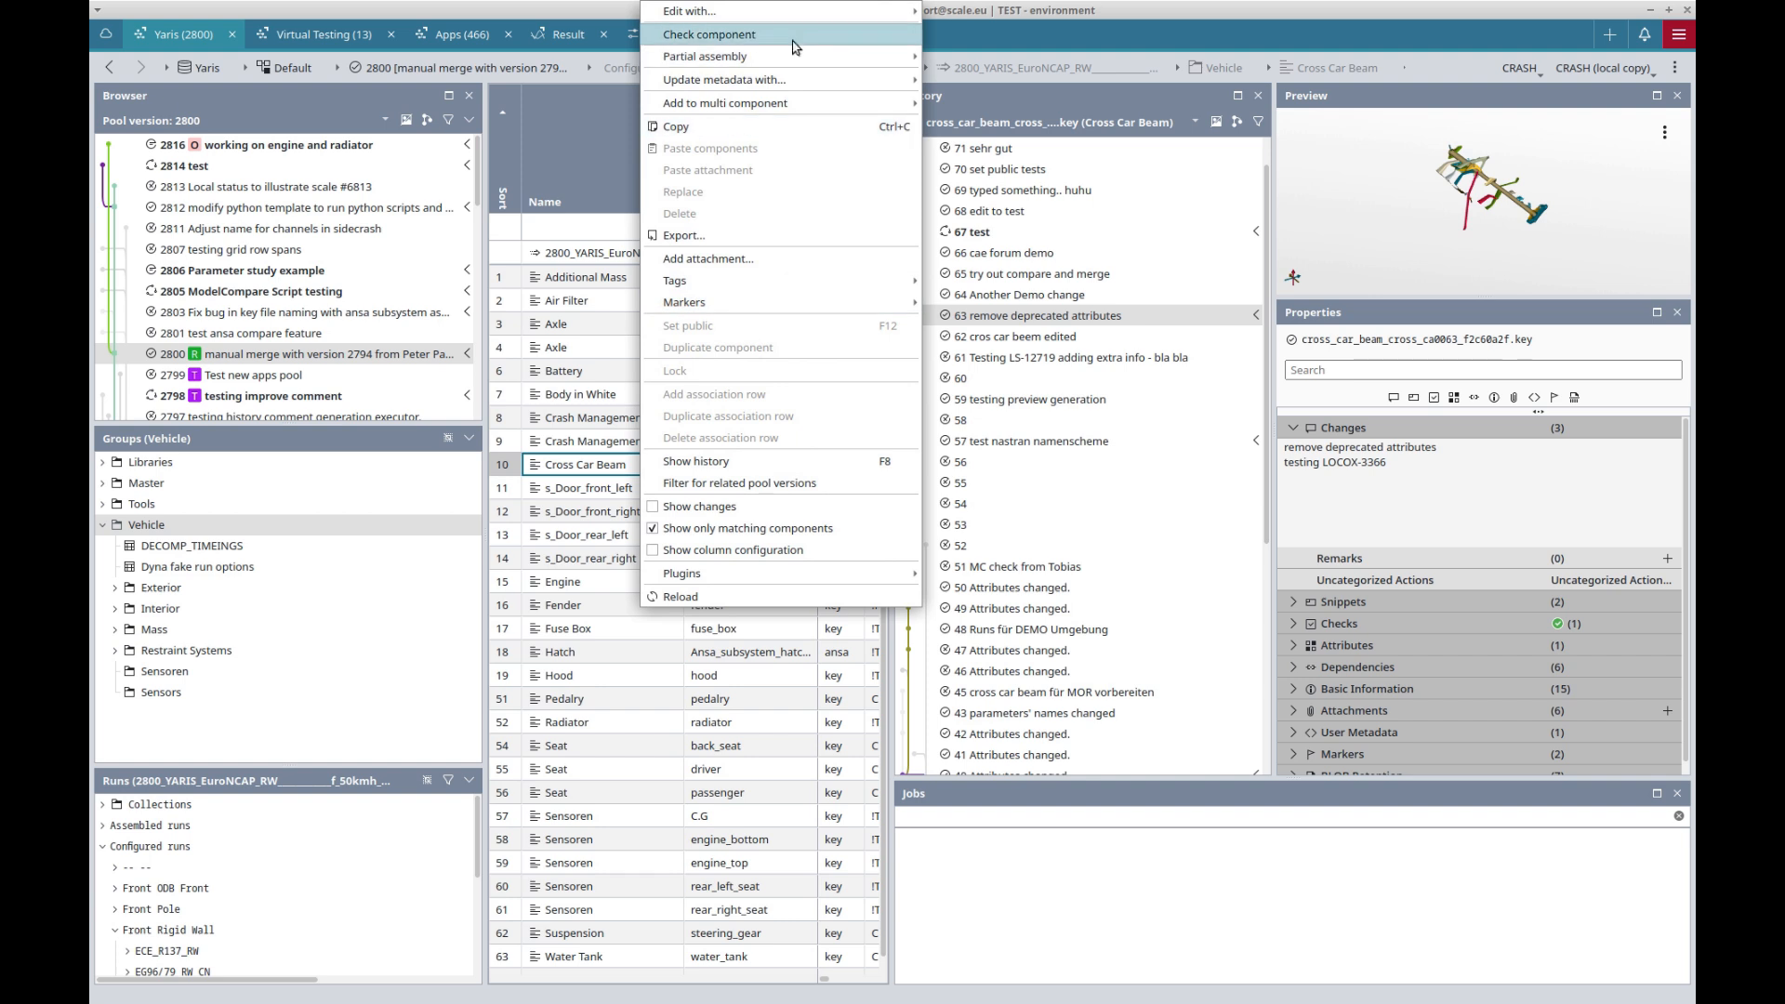
{"action": "mouse_move", "coordinate": [817, 12]}
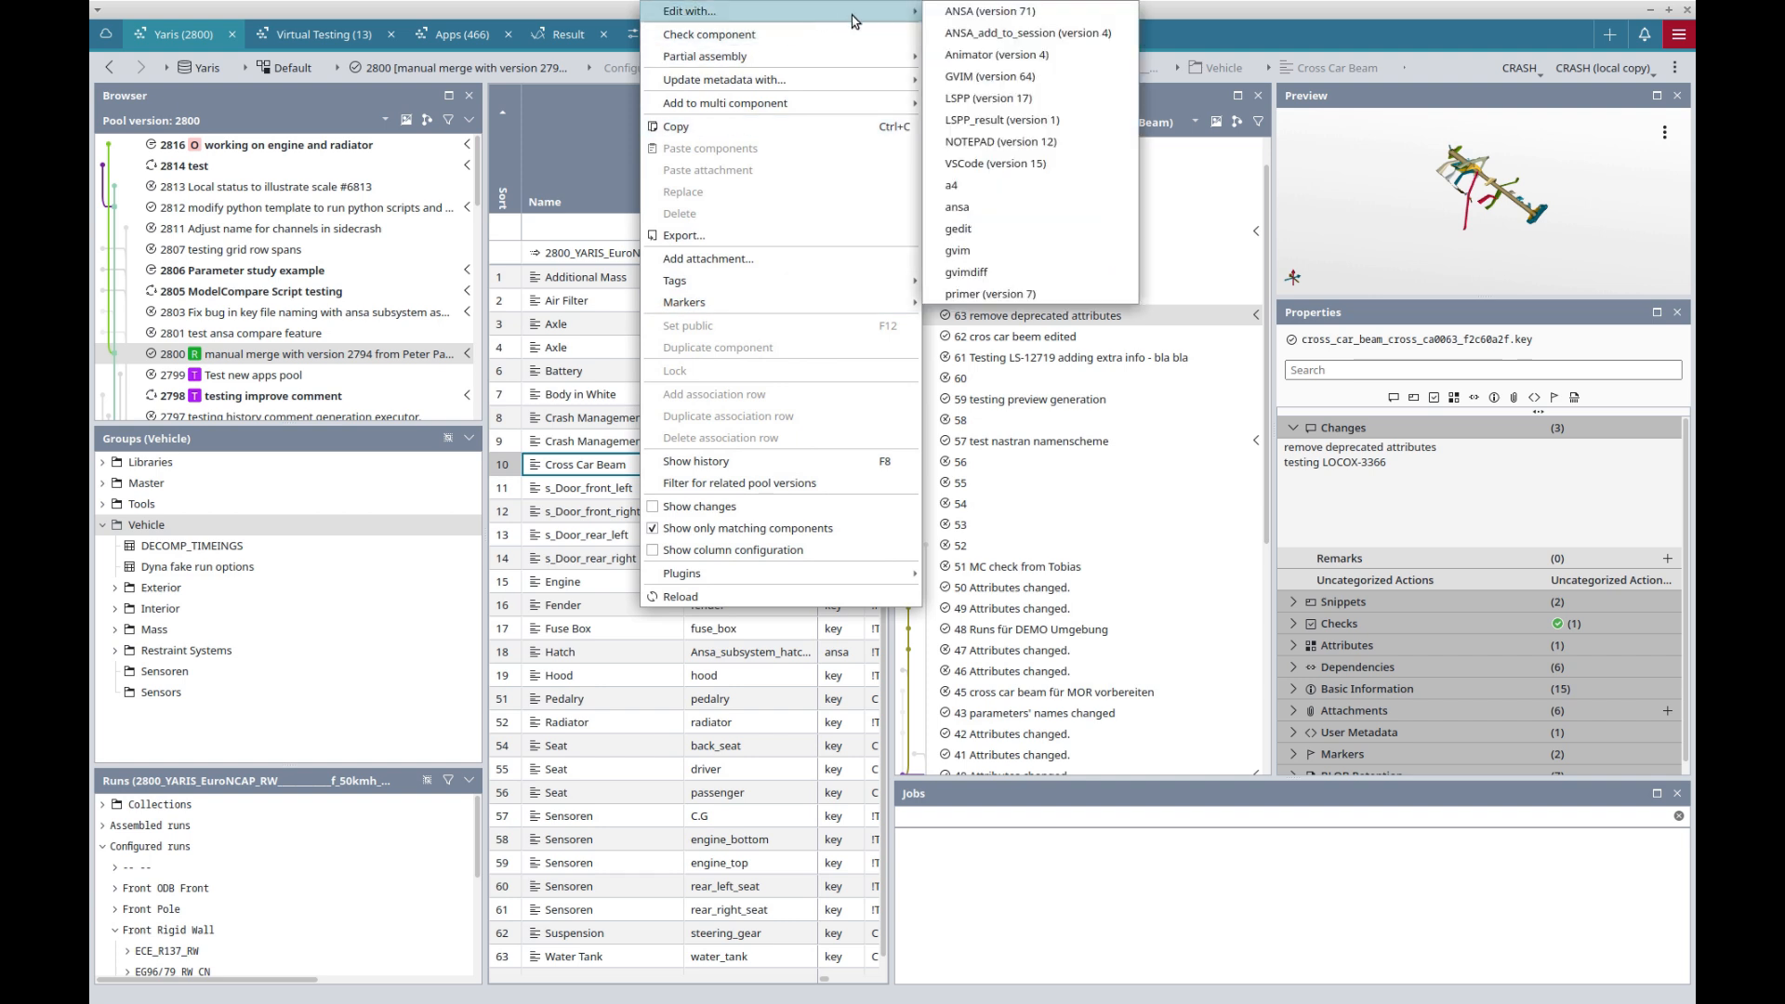
{"action": "left_click", "coordinate": [1053, 258]}
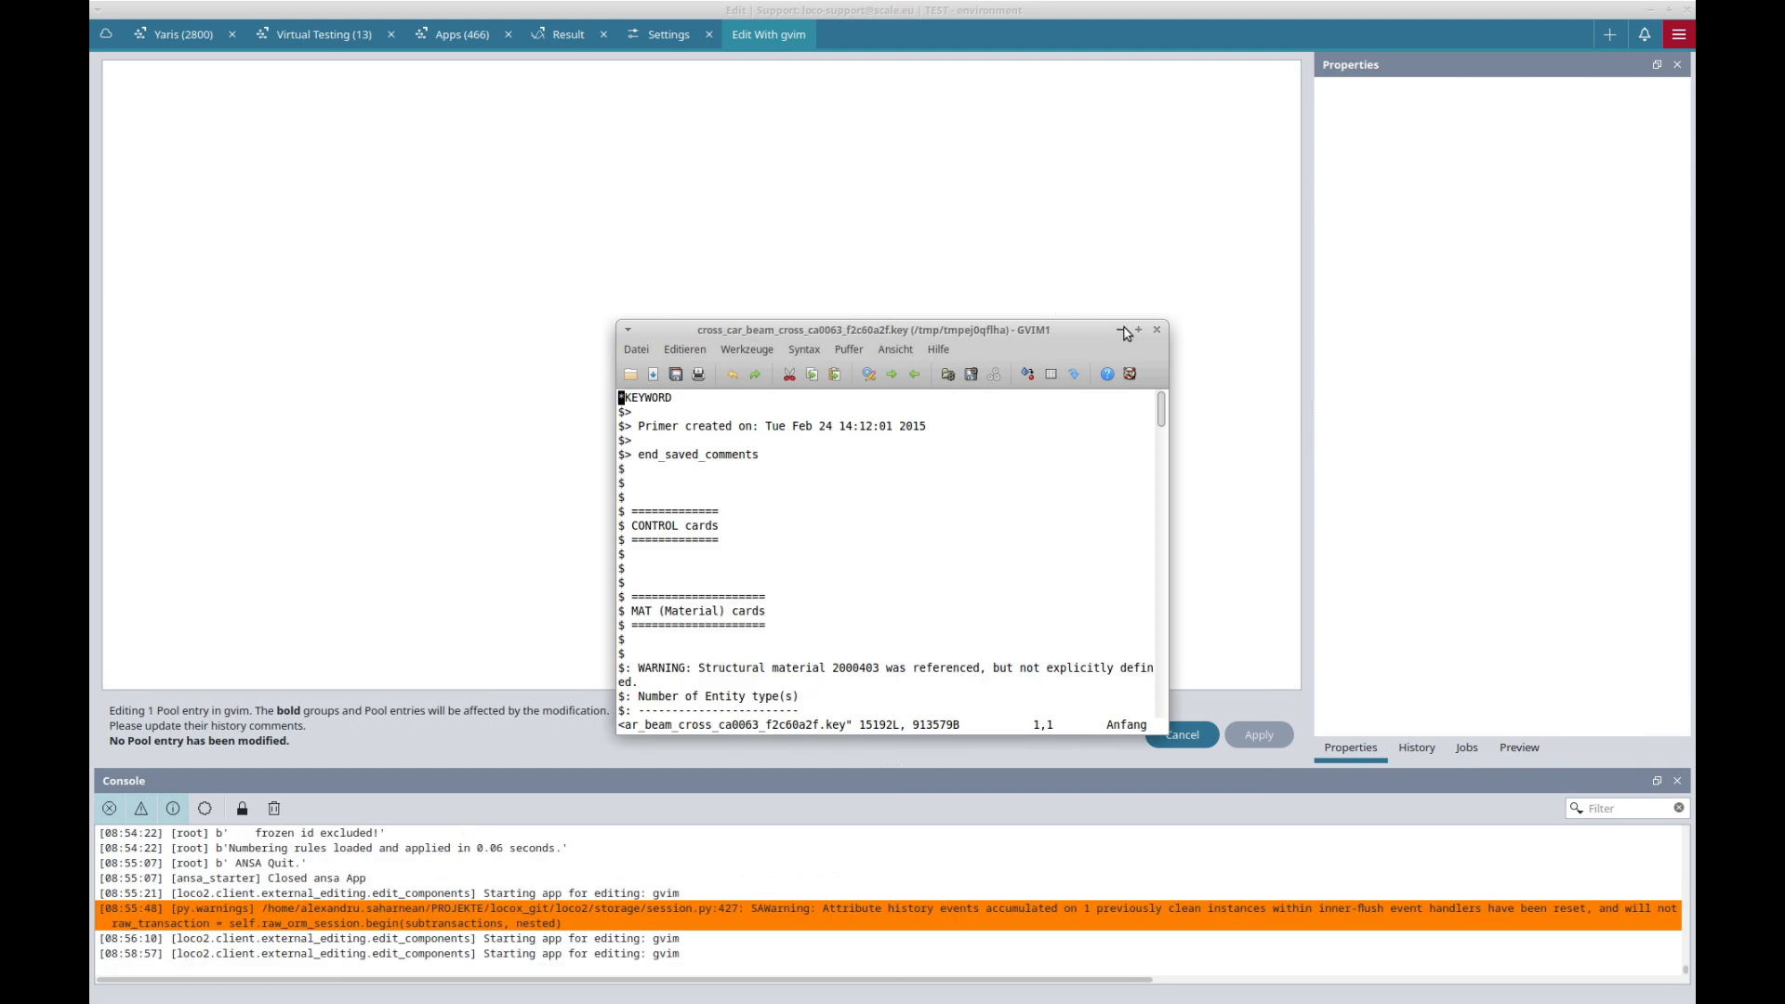
{"action": "left_click", "coordinate": [1156, 330]}
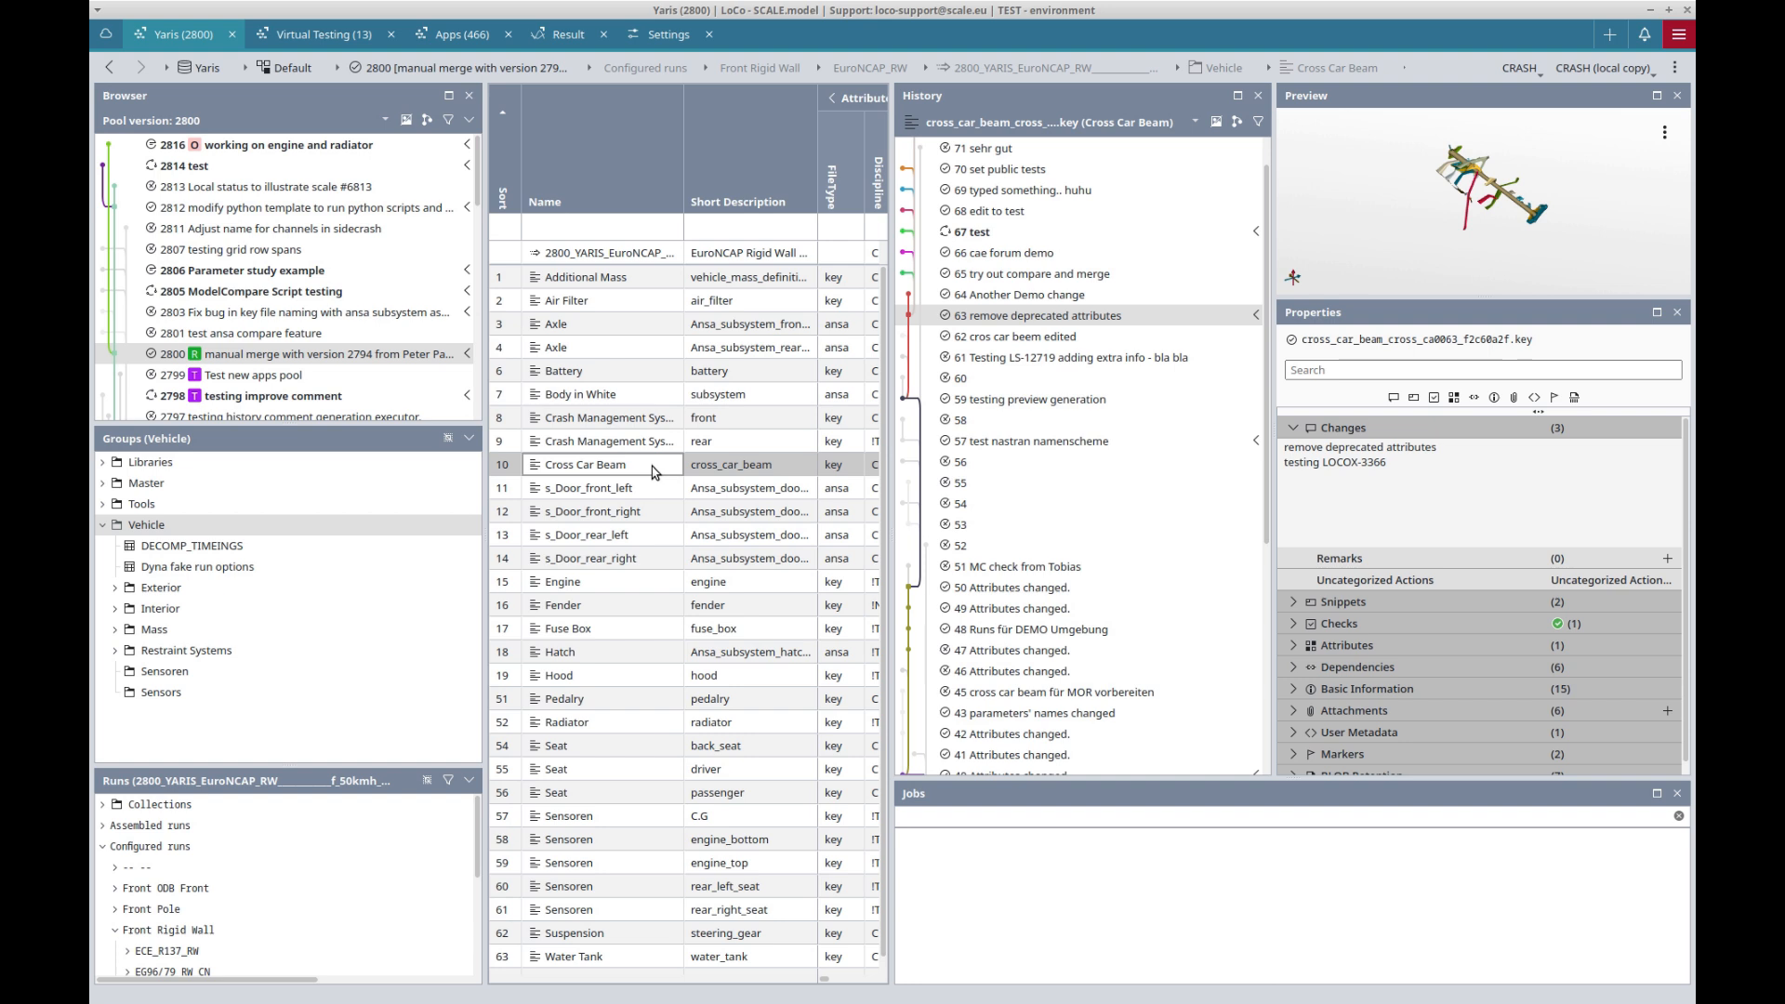
- Edit the front and rear Crash Management System and Cross Car Beam components together with ANSA (version 71), in a maximized ANSA window
{"action": "left_click", "coordinate": [596, 438]}
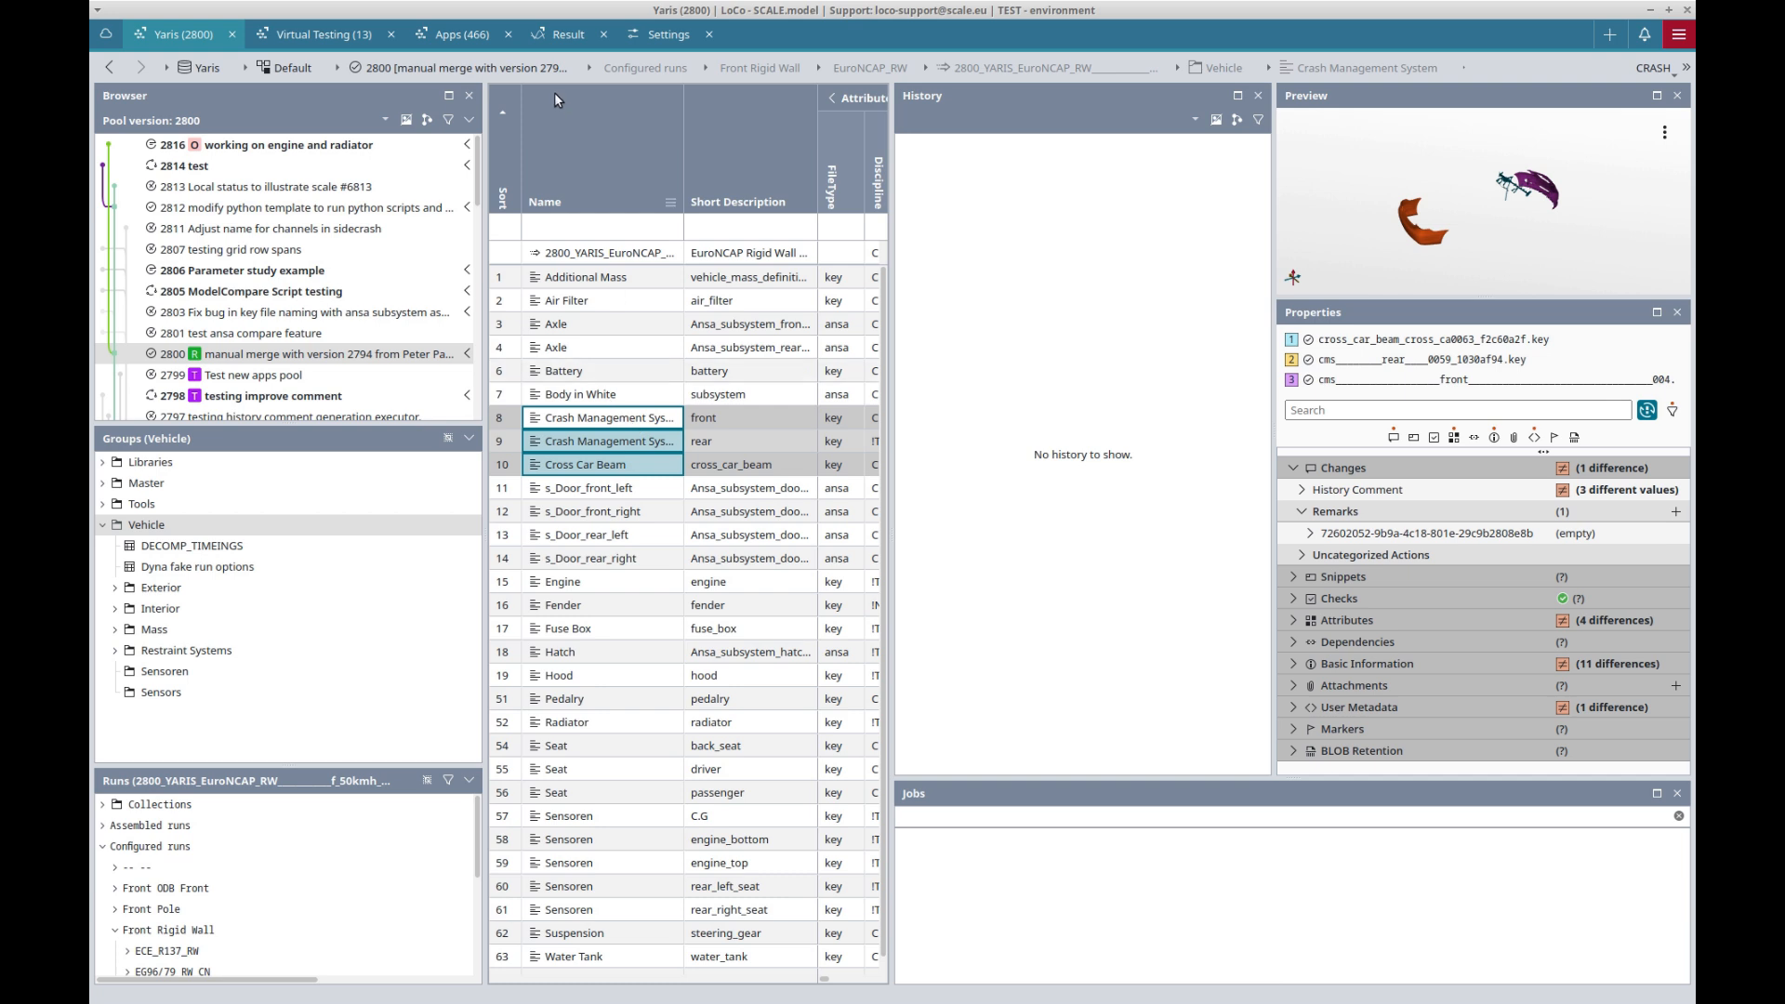
{"action": "left_click", "coordinate": [458, 34]}
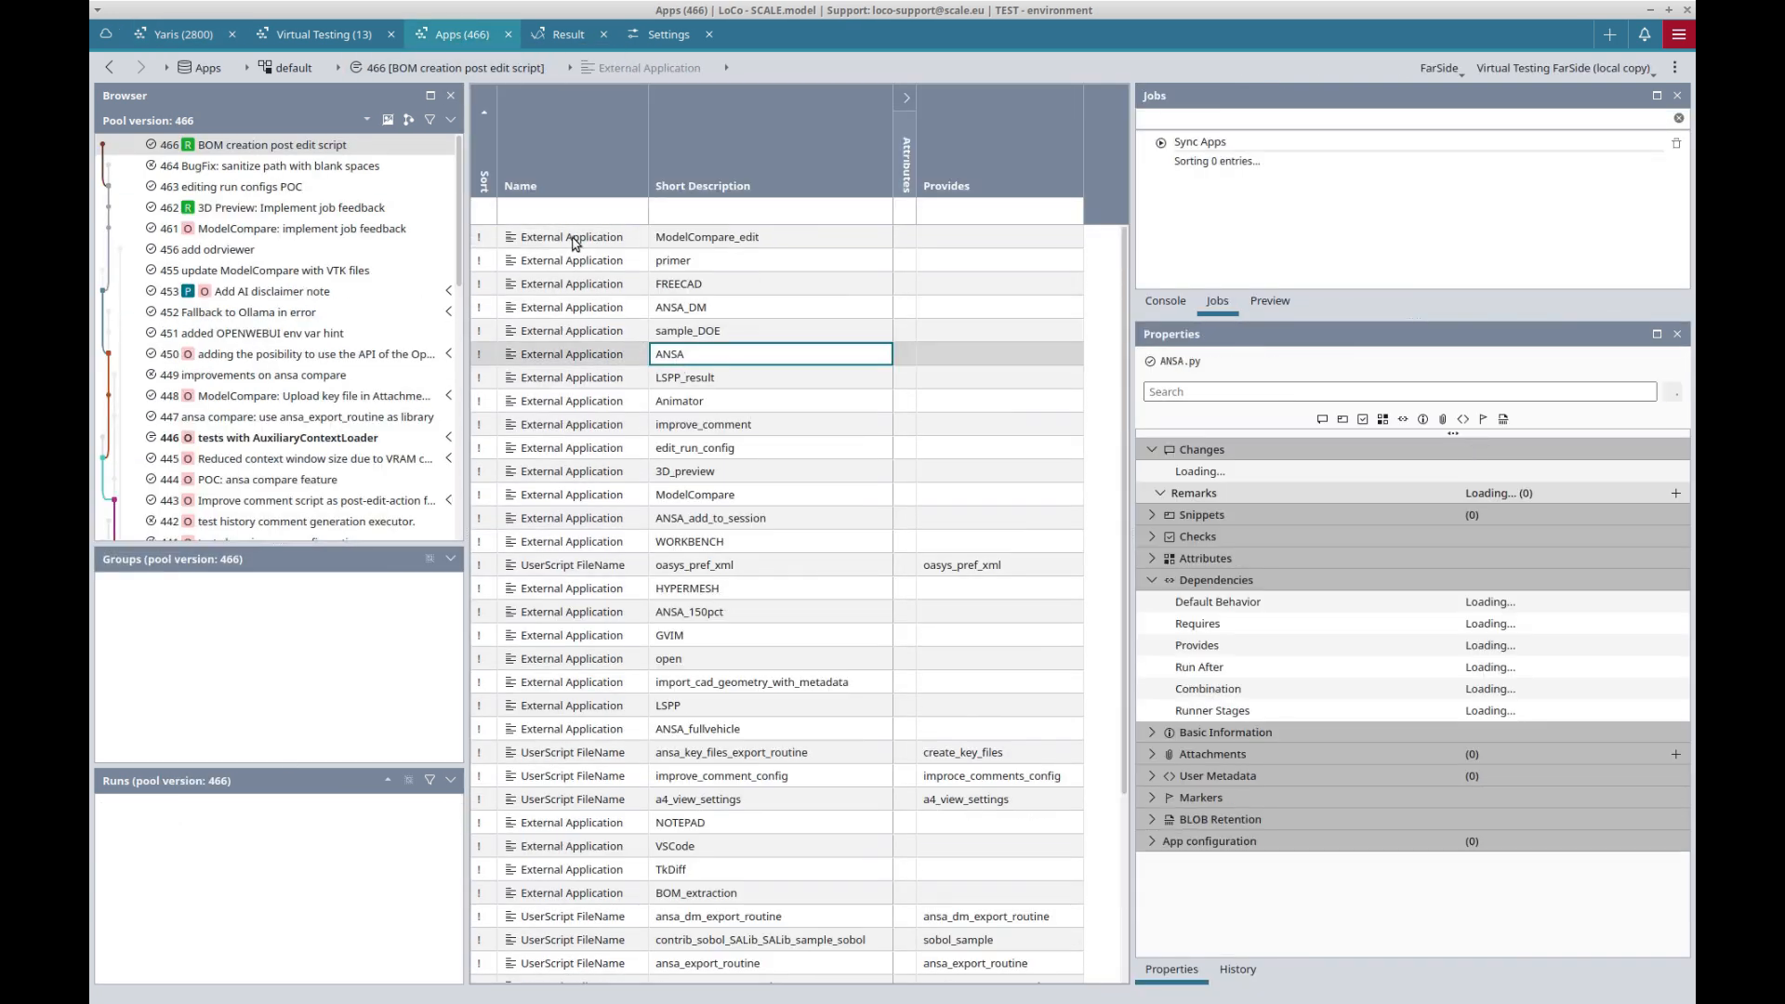
{"action": "left_click", "coordinate": [183, 35]}
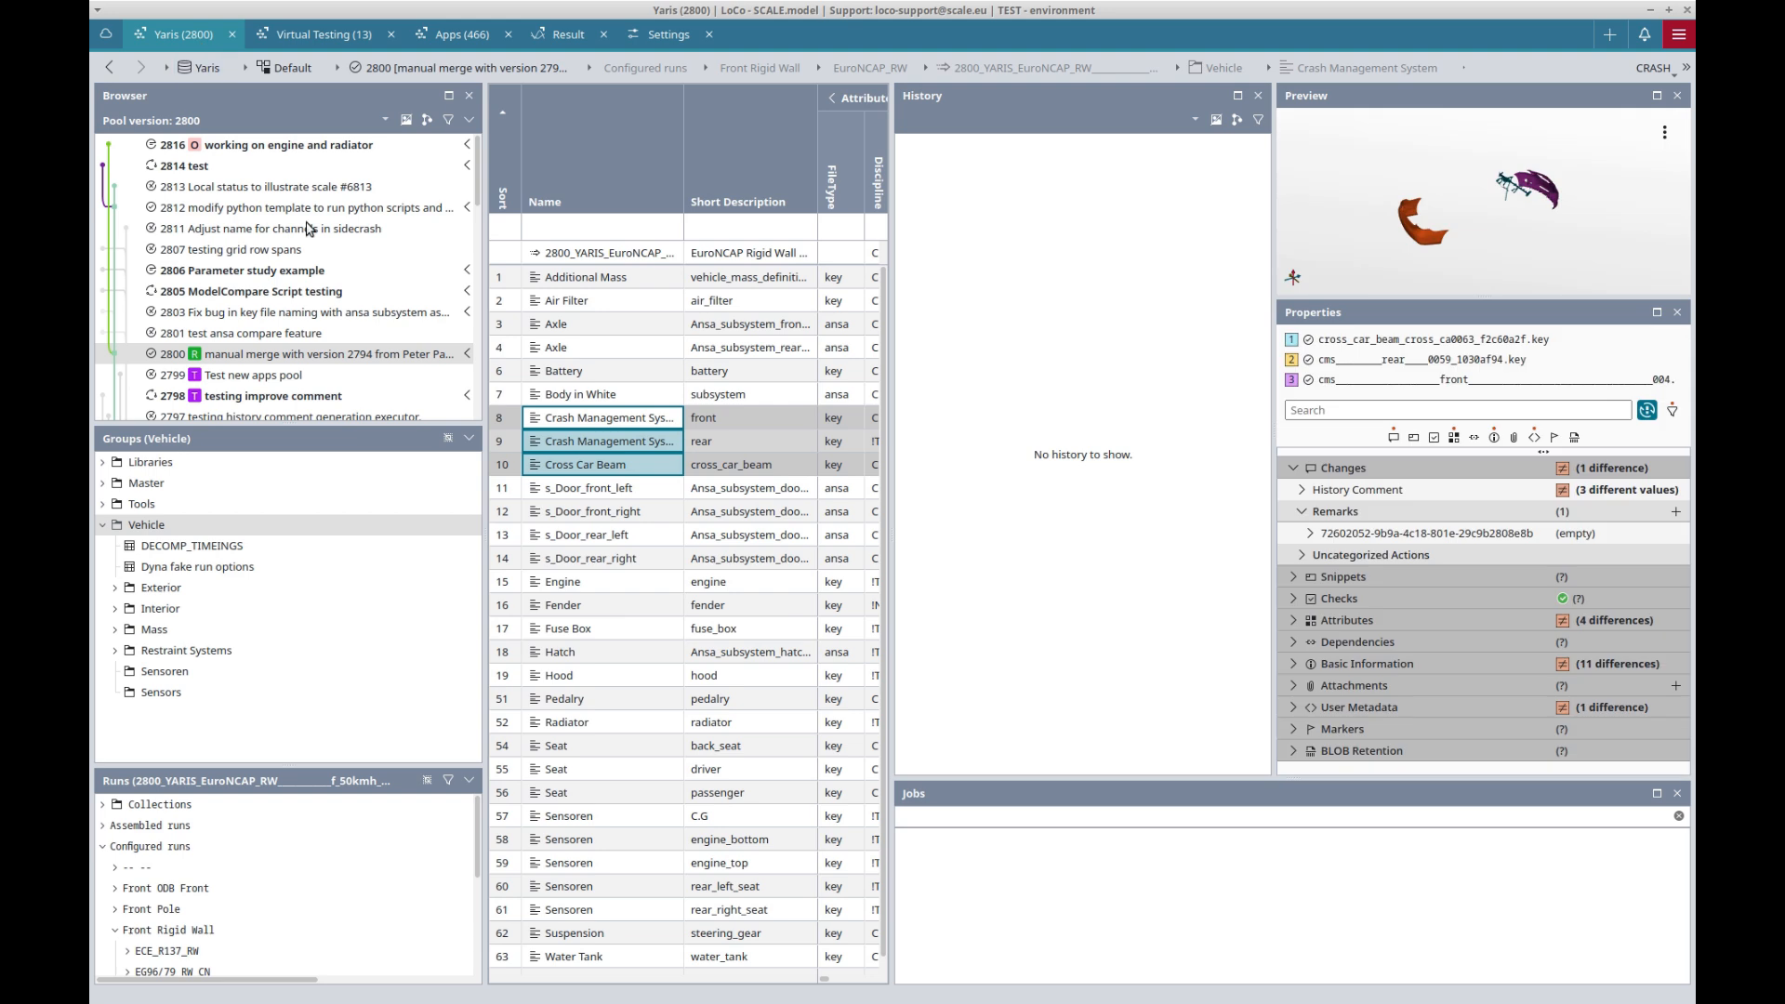
{"action": "right_click", "coordinate": [613, 424]}
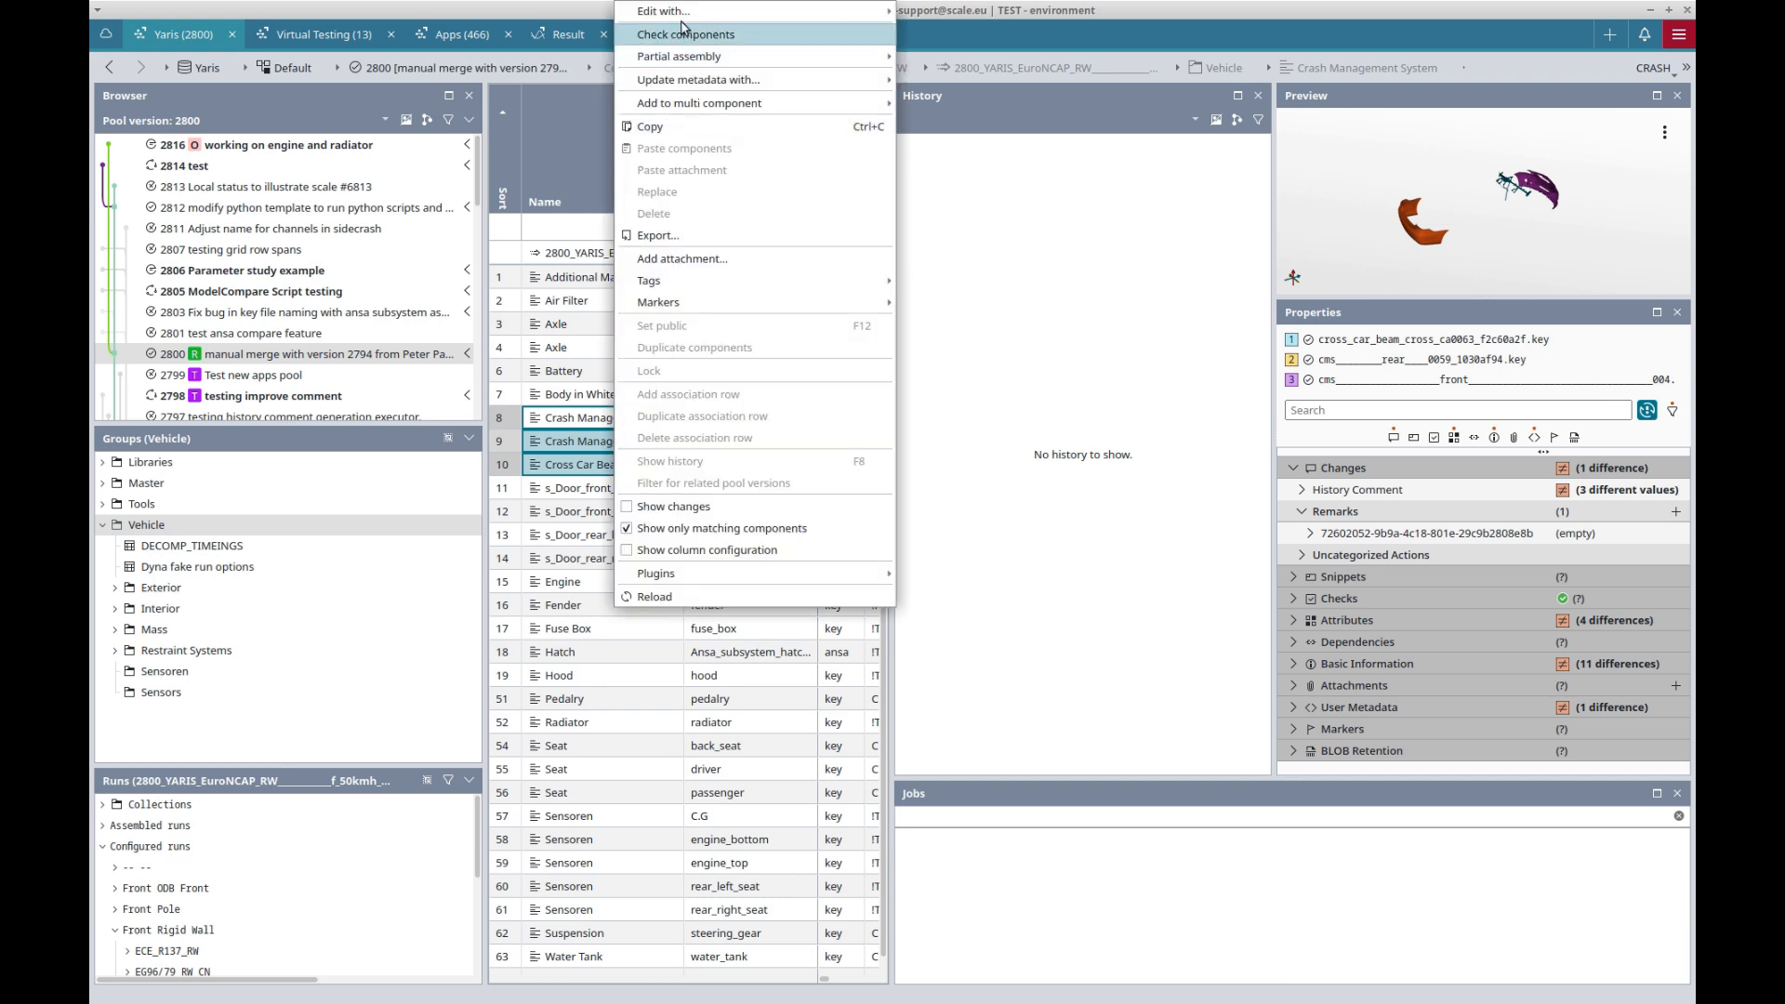
{"action": "mouse_move", "coordinate": [714, 13]}
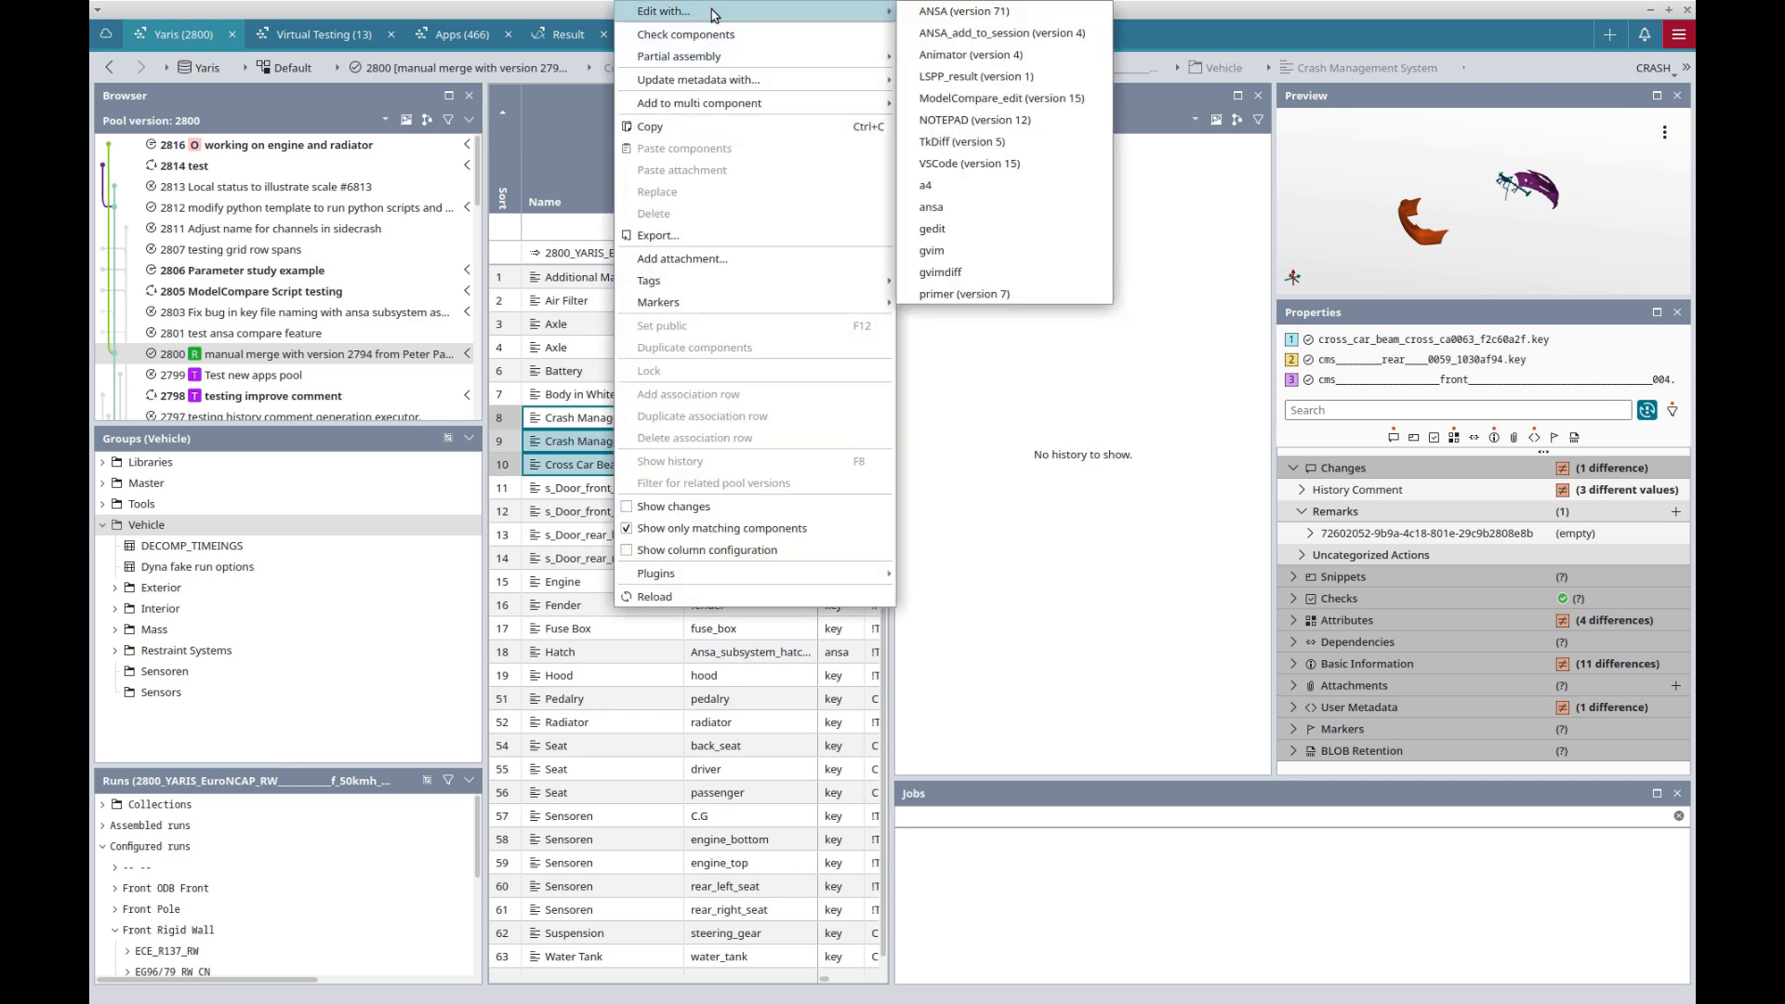
{"action": "left_click", "coordinate": [993, 13]}
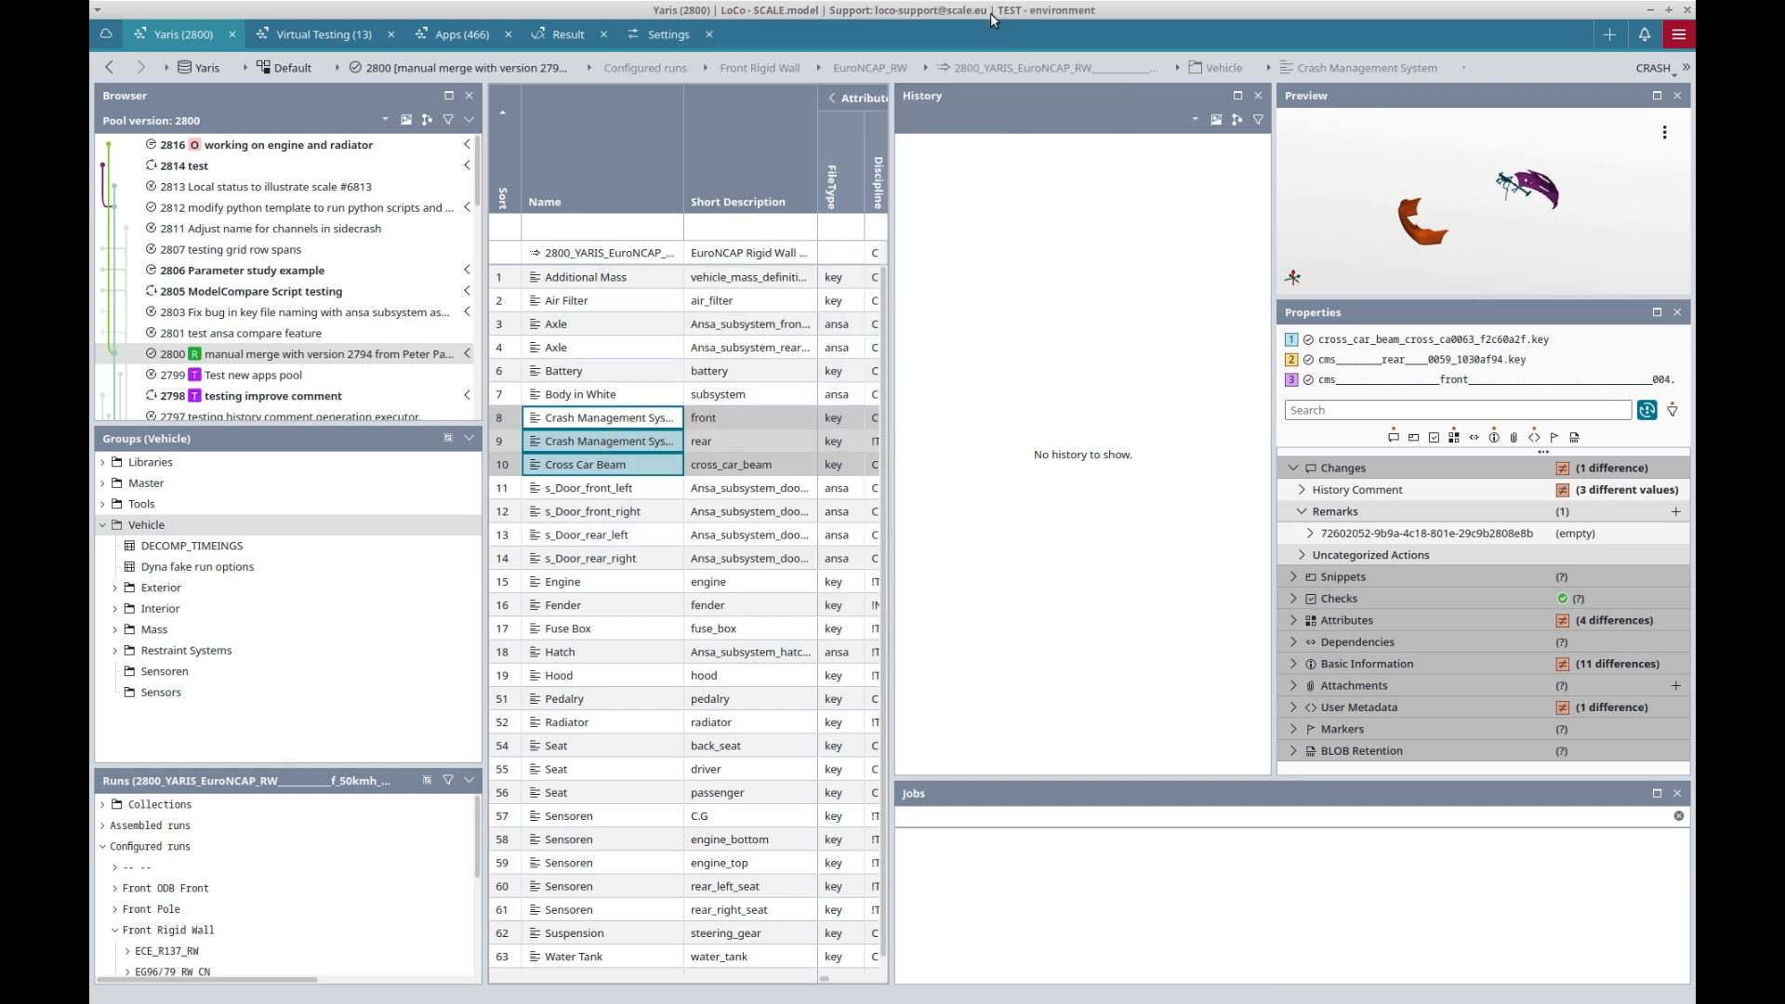
{"action": "left_click", "coordinate": [1678, 780]}
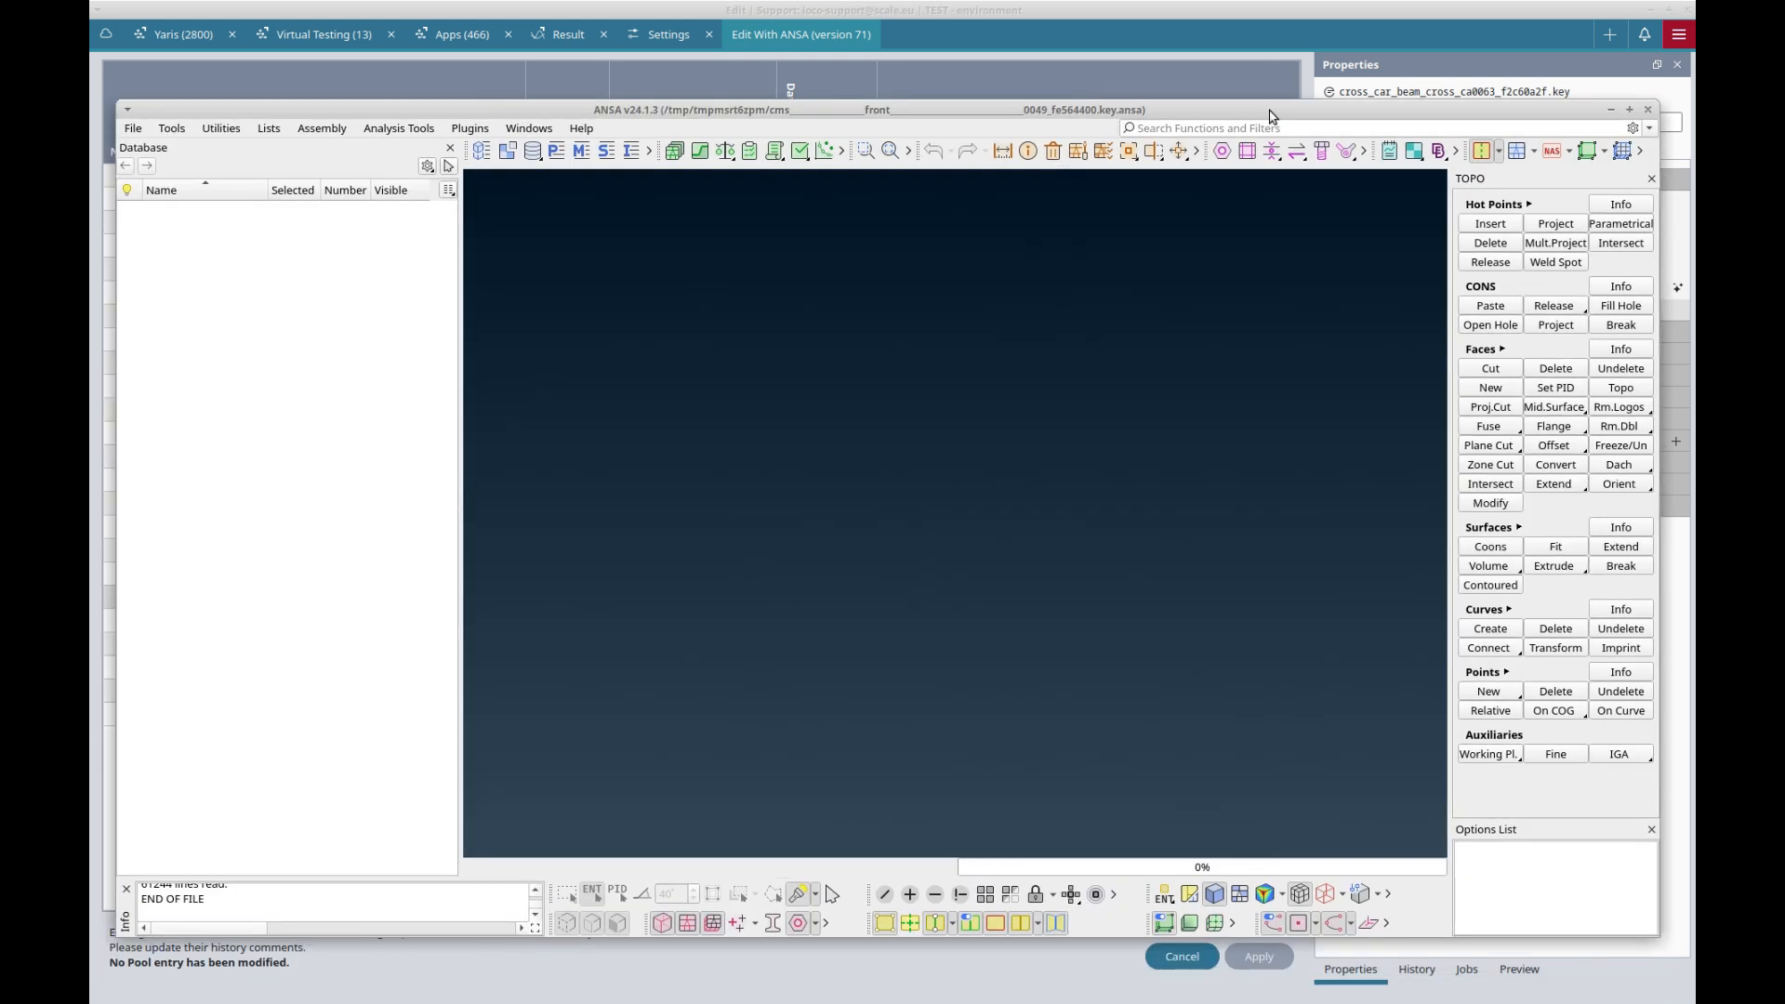
{"action": "left_click", "coordinate": [1625, 111]}
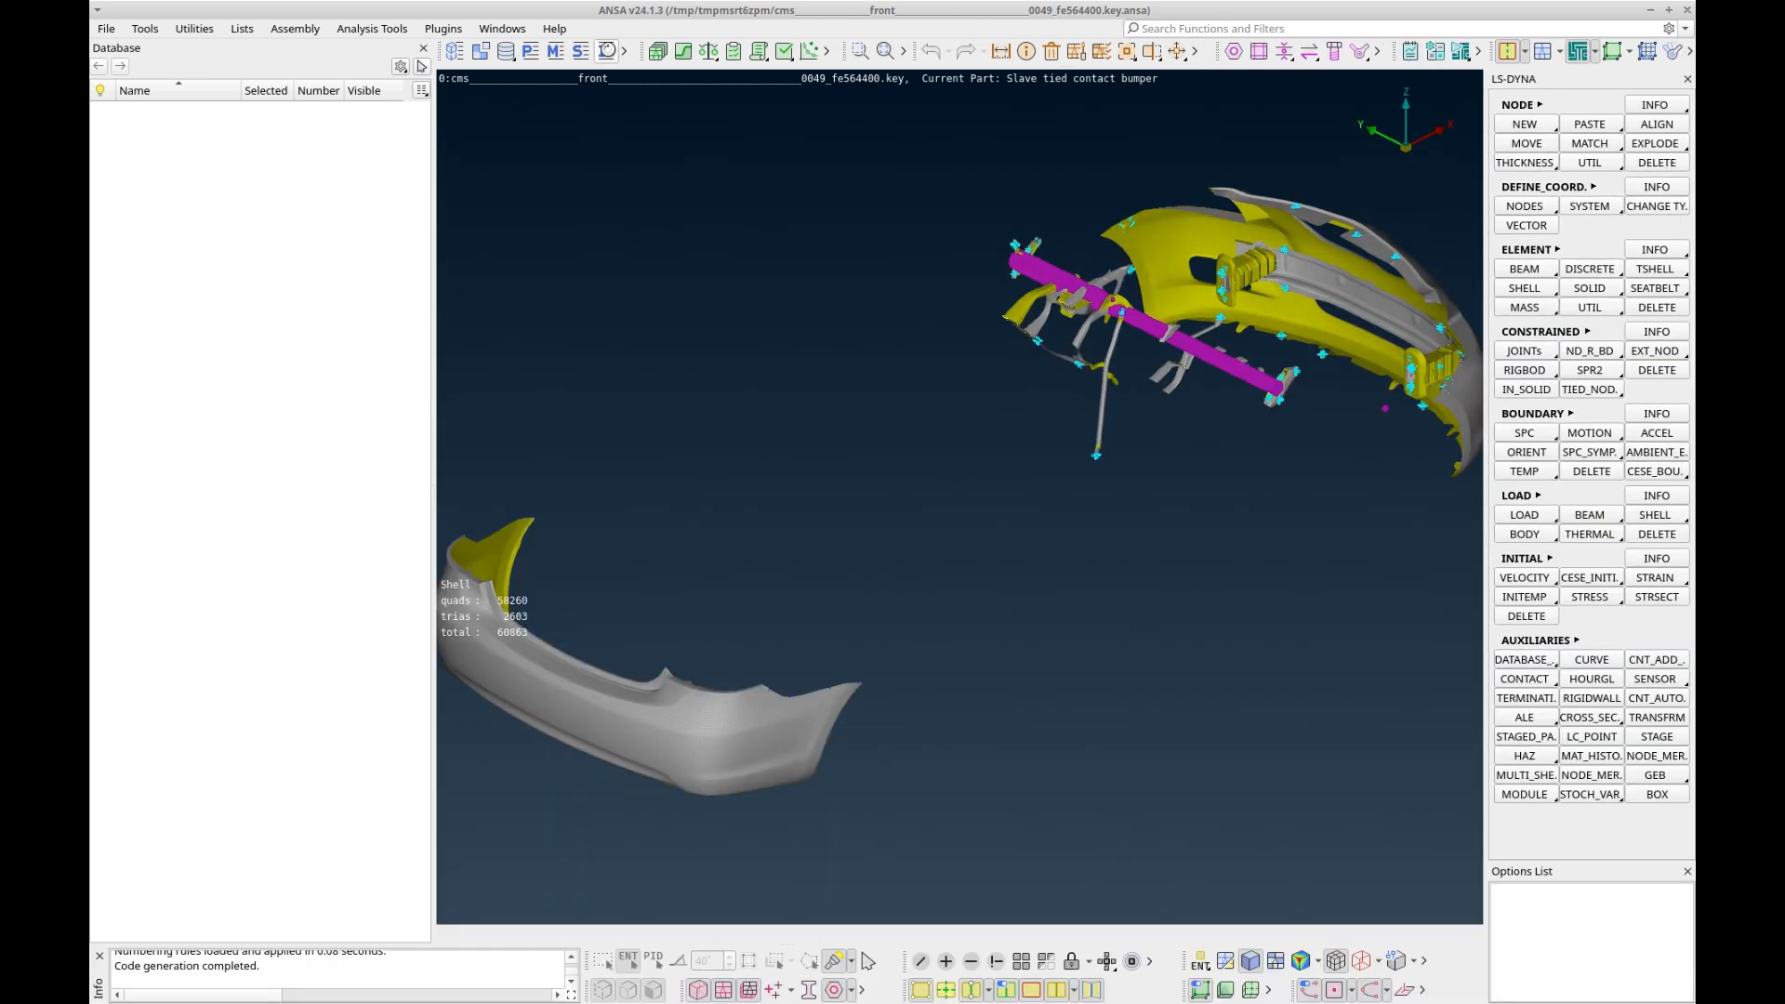
- Examine the model's list of includes with the full file names readable, and close it
{"action": "left_click", "coordinate": [606, 54]}
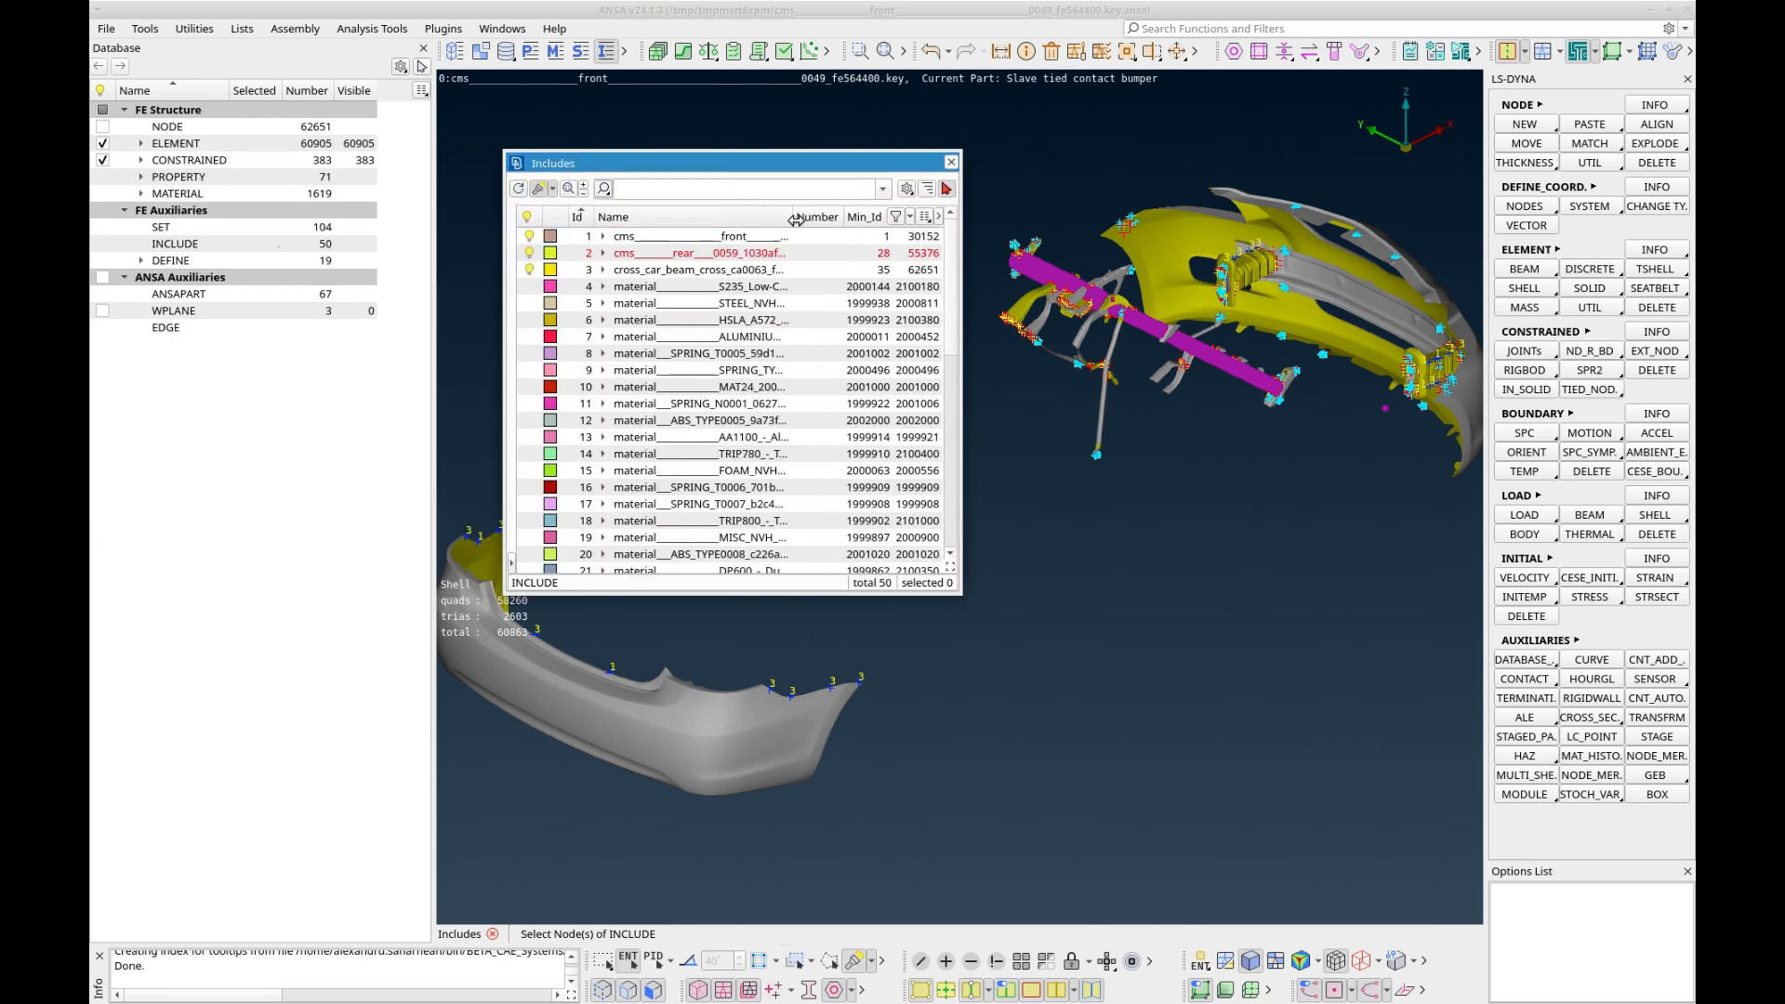
{"action": "double_click", "coordinate": [746, 219]}
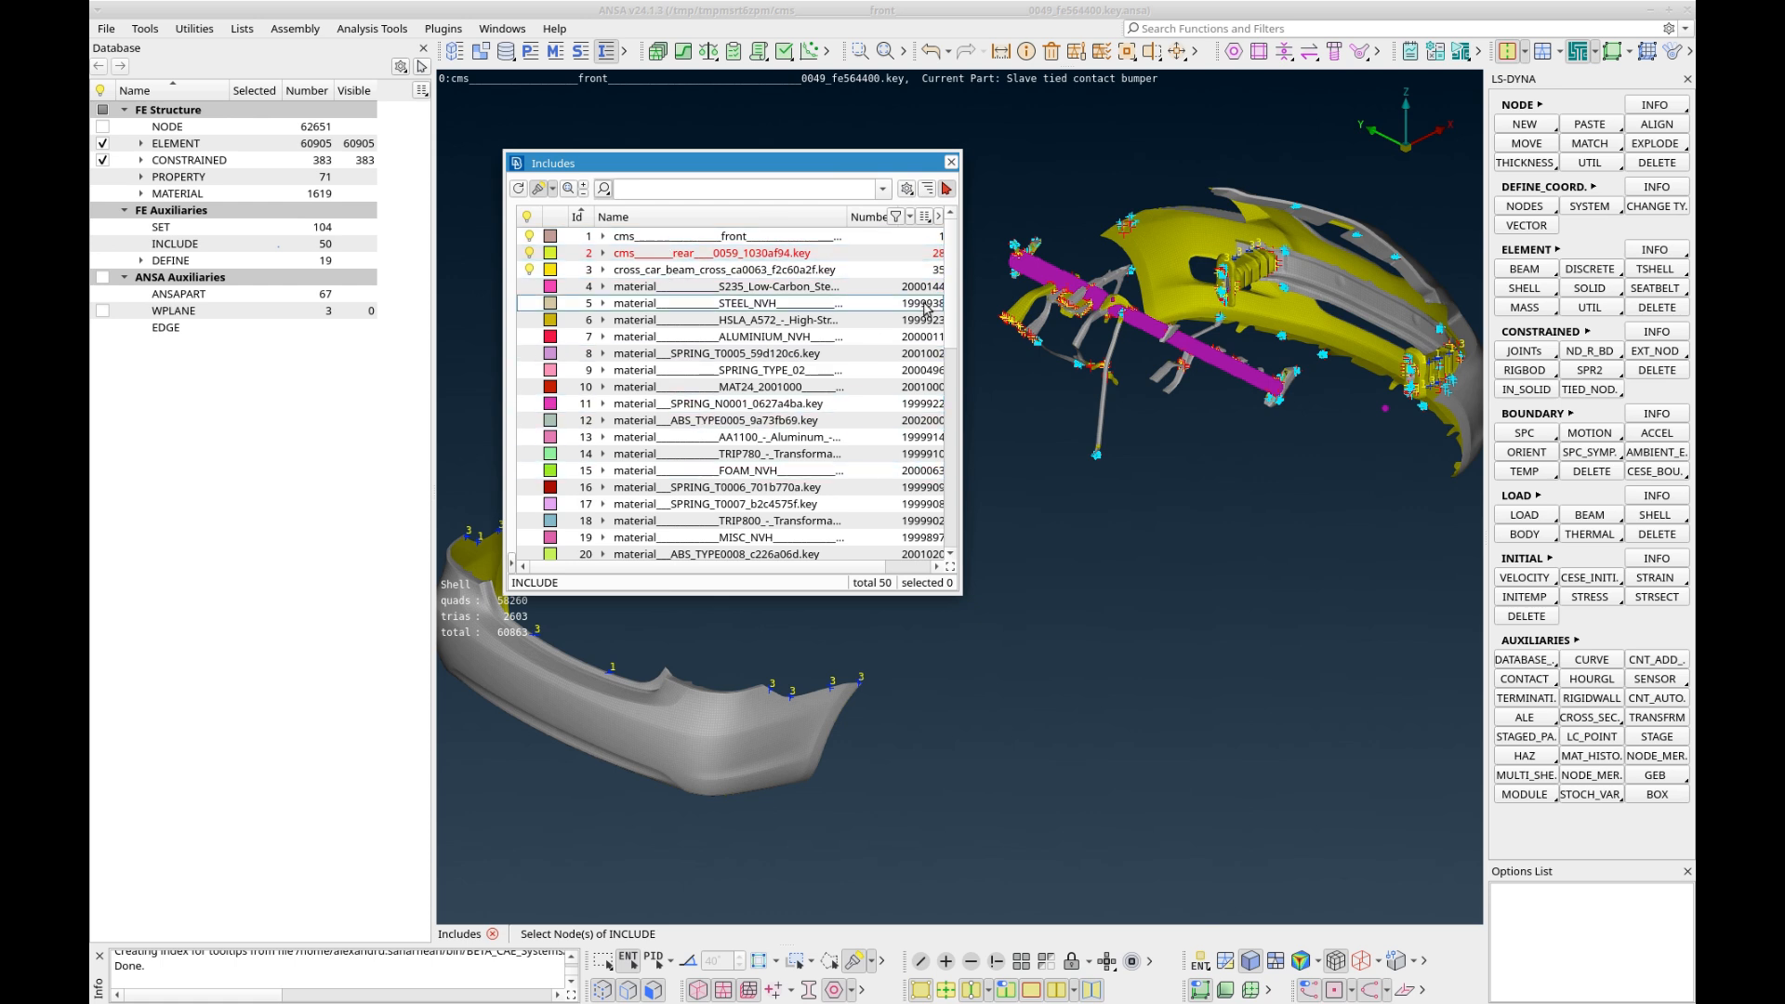
{"action": "left_click", "coordinate": [950, 162]}
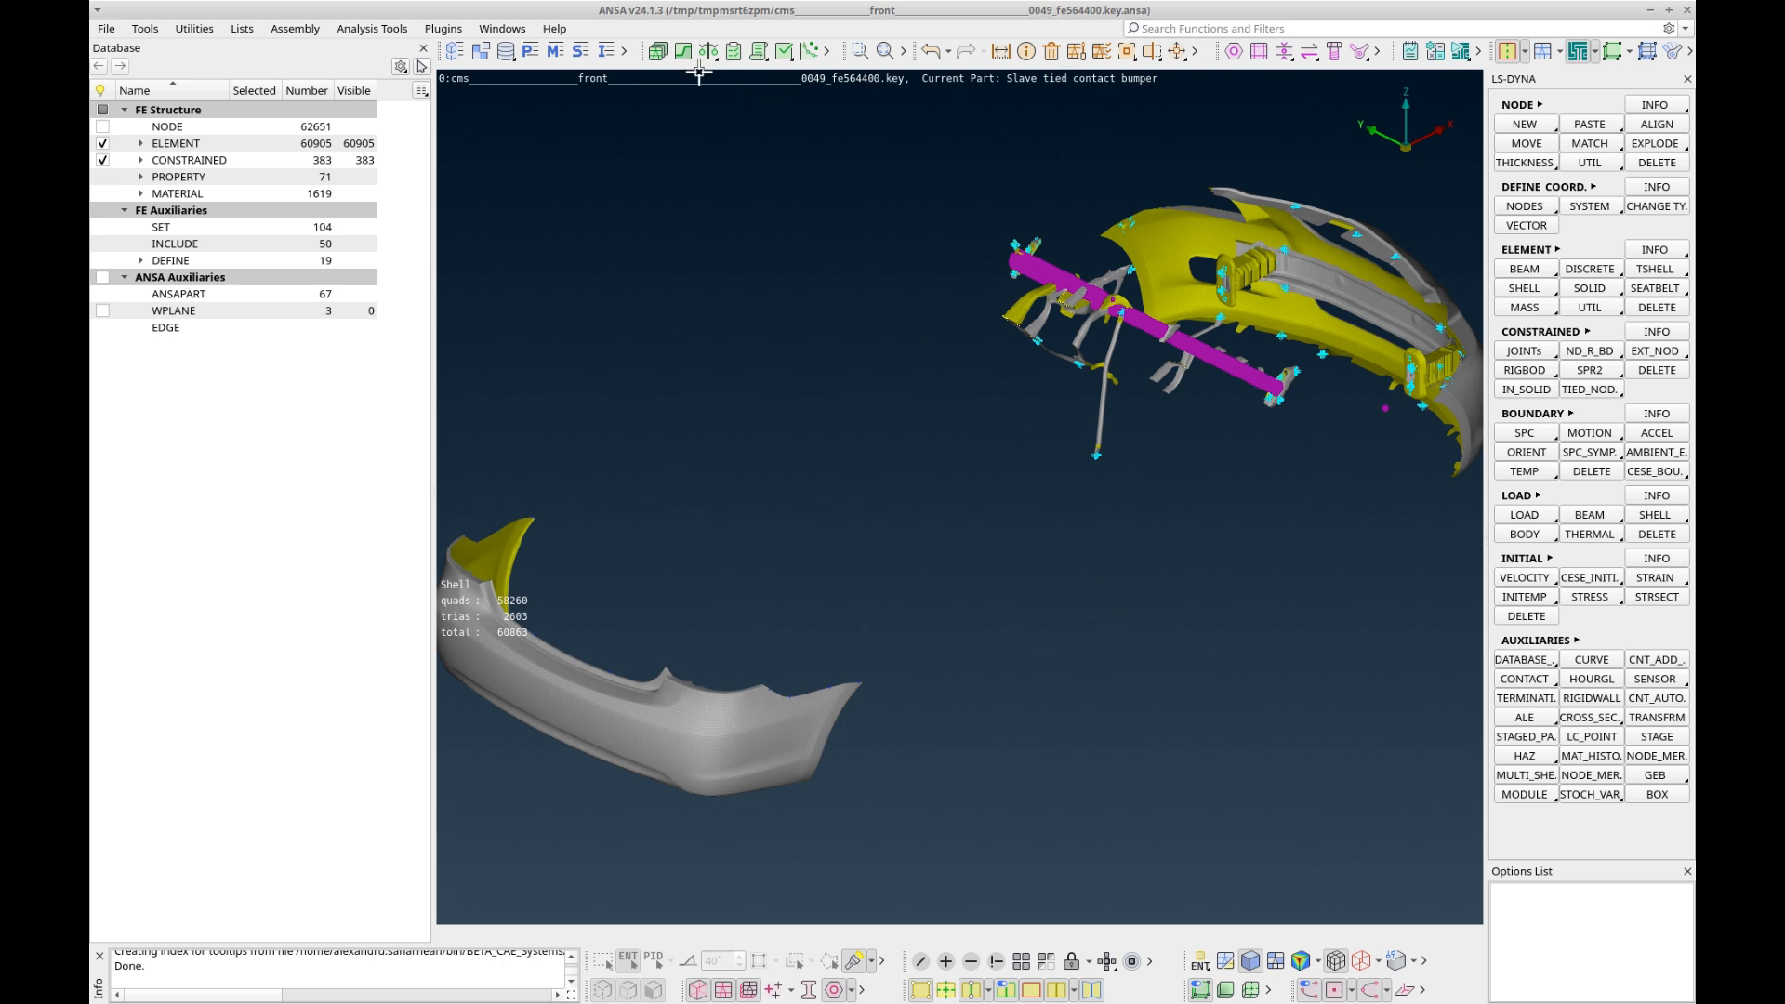
- Save and quit the ANSA session through the SCALE.sdm script buttons, exporting only the front crash management include
{"action": "left_click", "coordinate": [761, 64]}
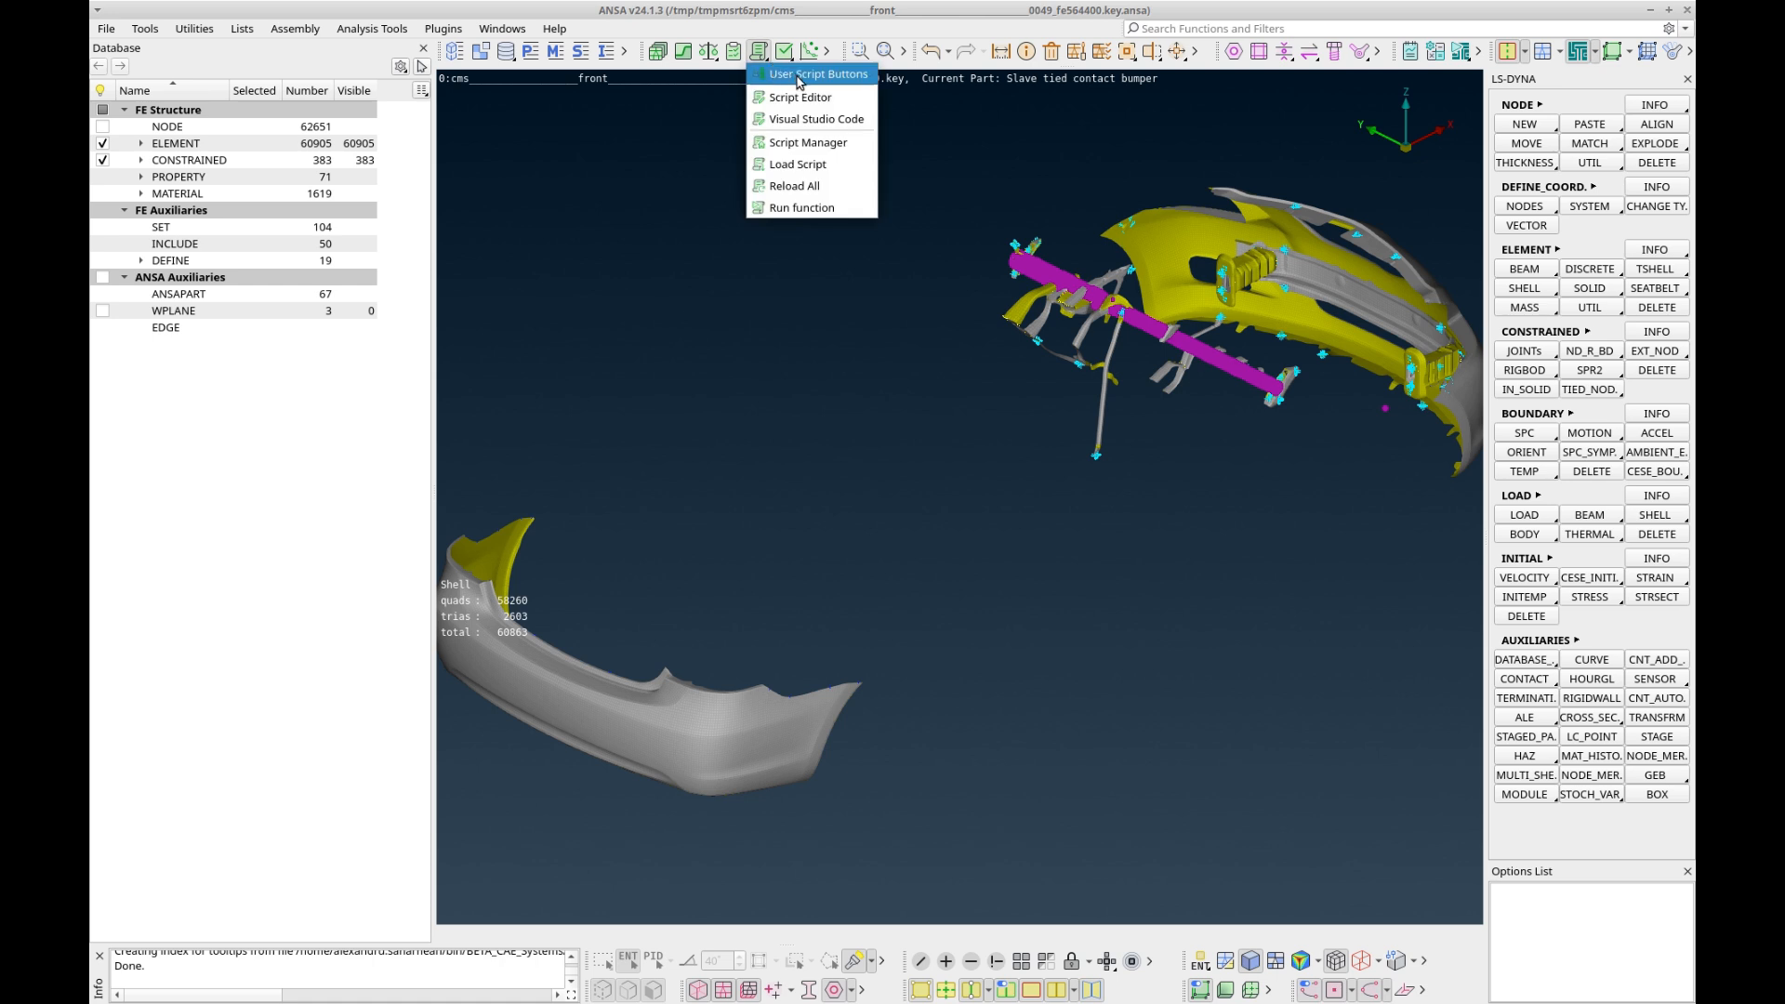
{"action": "left_click", "coordinate": [797, 74]}
{"action": "left_click_drag", "start_coordinate": [777, 104], "coordinate": [294, 99]}
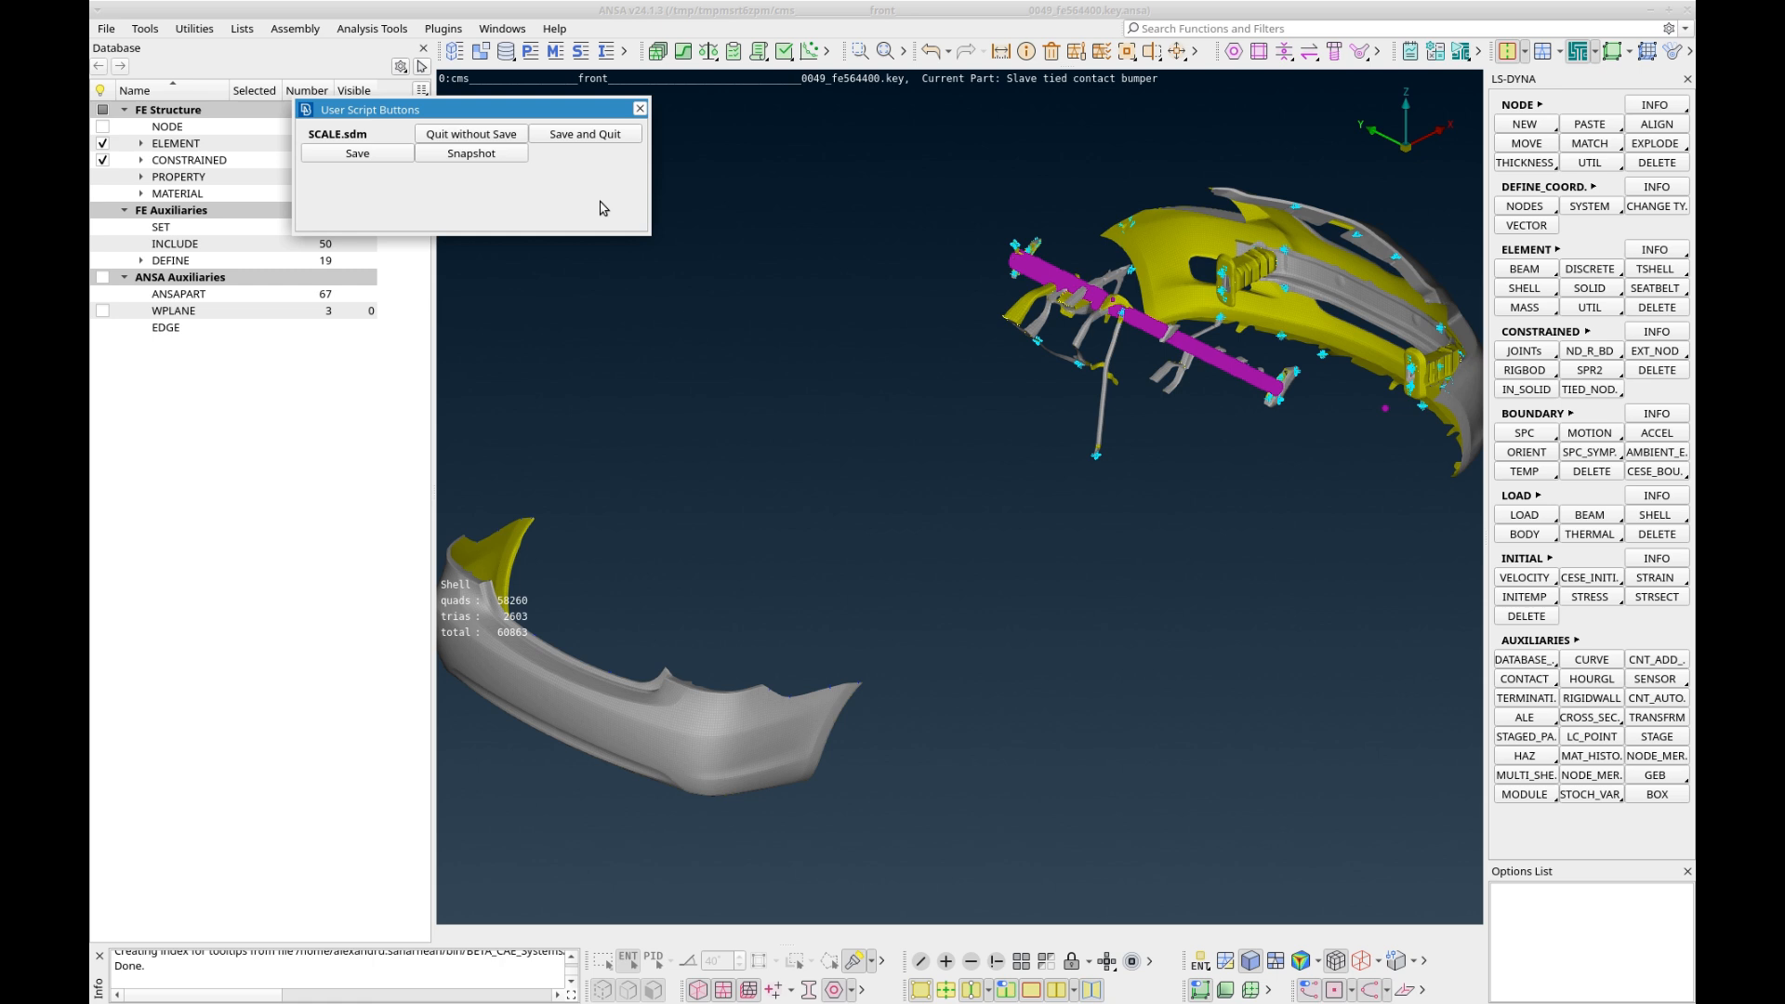
{"action": "left_click", "coordinate": [569, 137]}
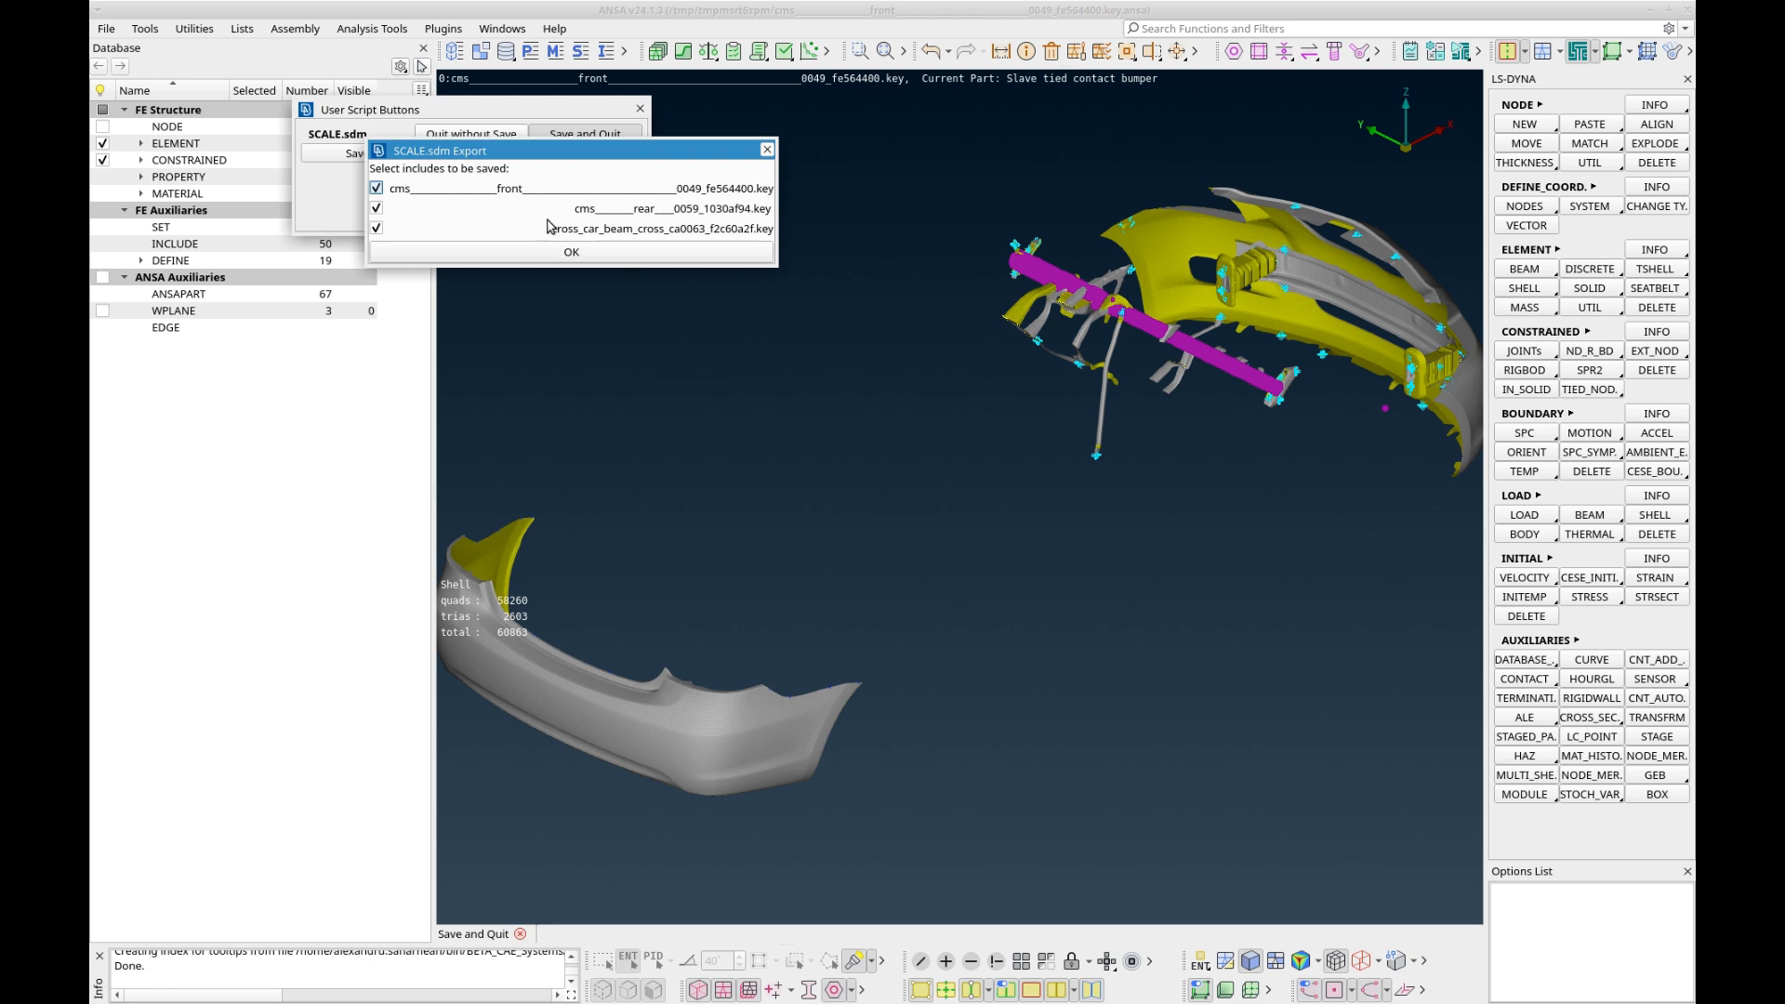
{"action": "left_click", "coordinate": [376, 208]}
{"action": "left_click", "coordinate": [376, 227]}
{"action": "left_click", "coordinate": [611, 260]}
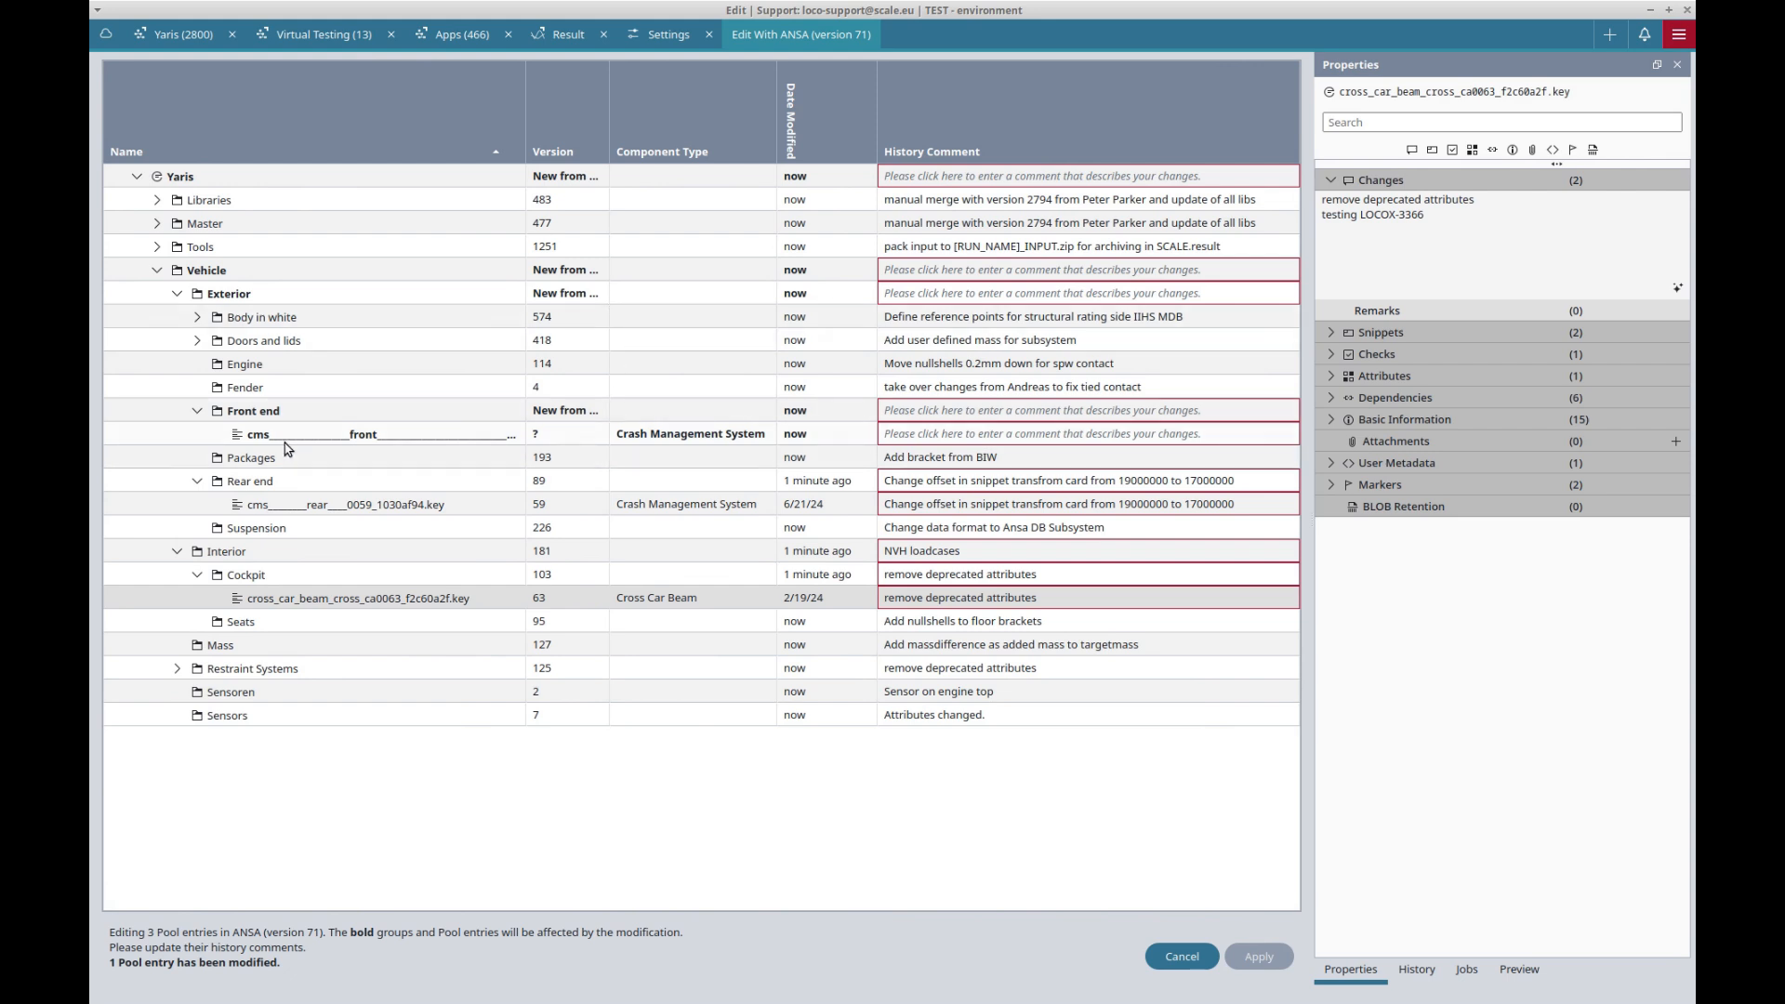
- Enter the history comment "some work done" for the modified front Crash Management System and apply the edit to the pool
{"action": "left_click", "coordinate": [911, 435]}
{"action": "type", "text": "some work done"}
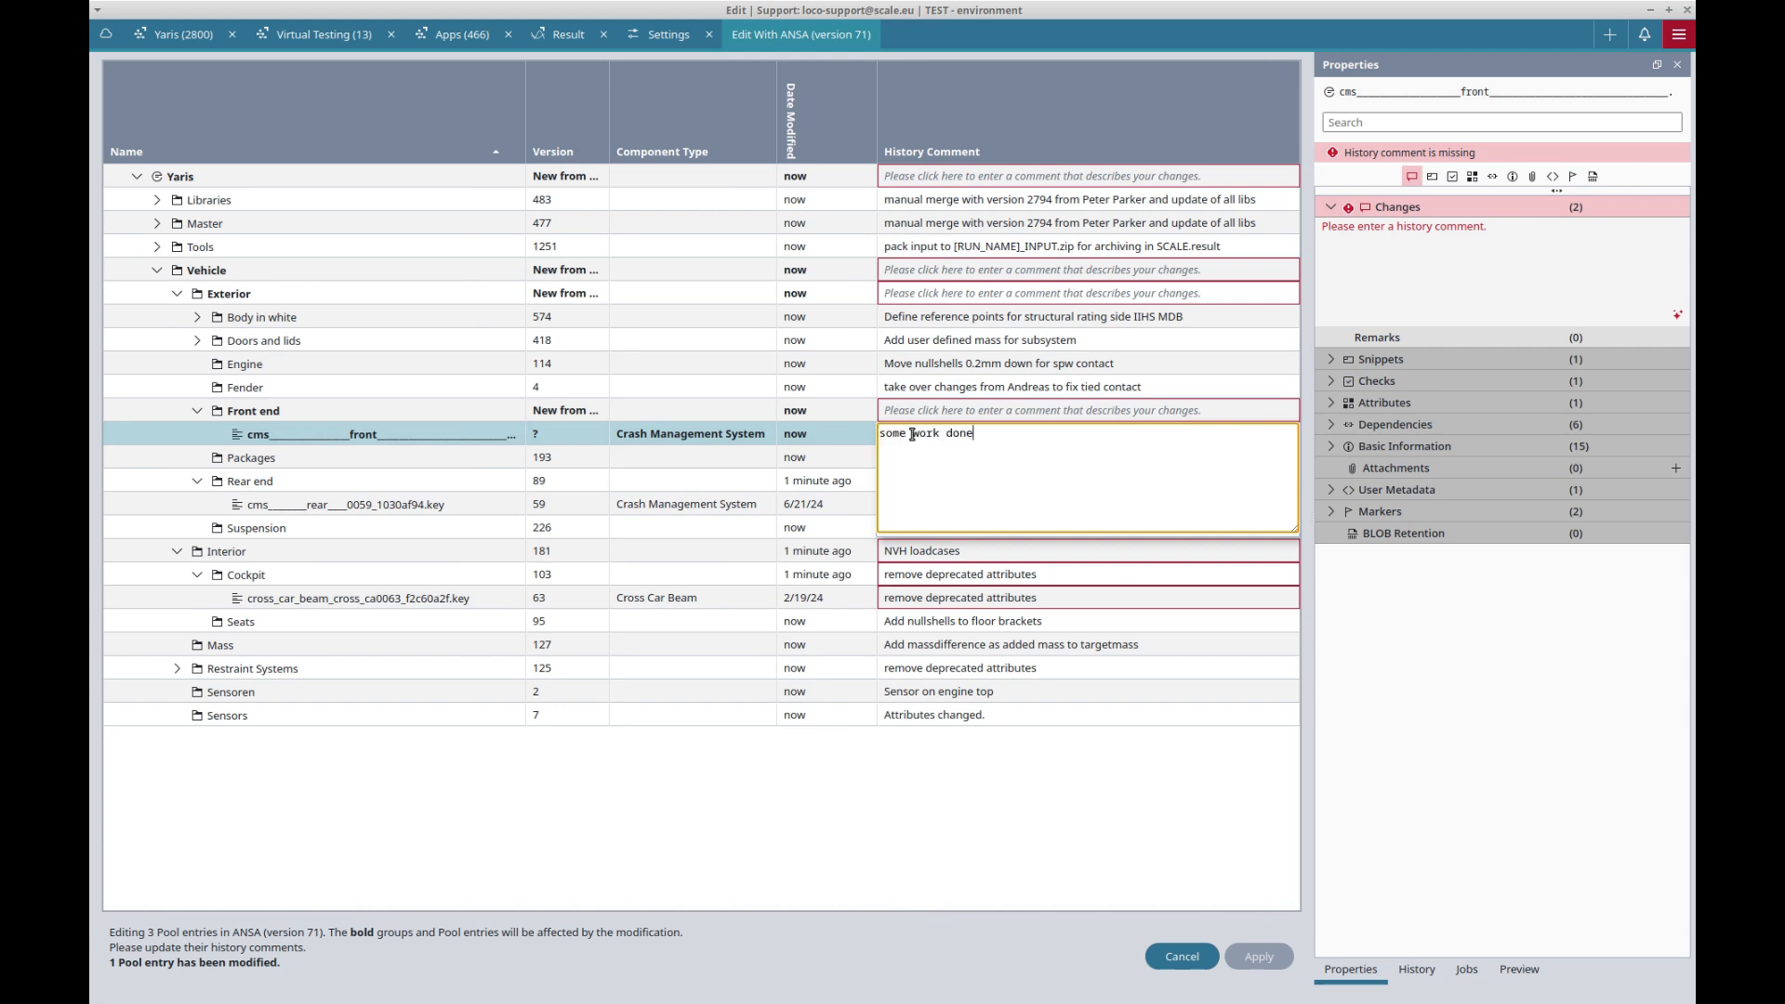
{"action": "left_click", "coordinate": [1258, 958]}
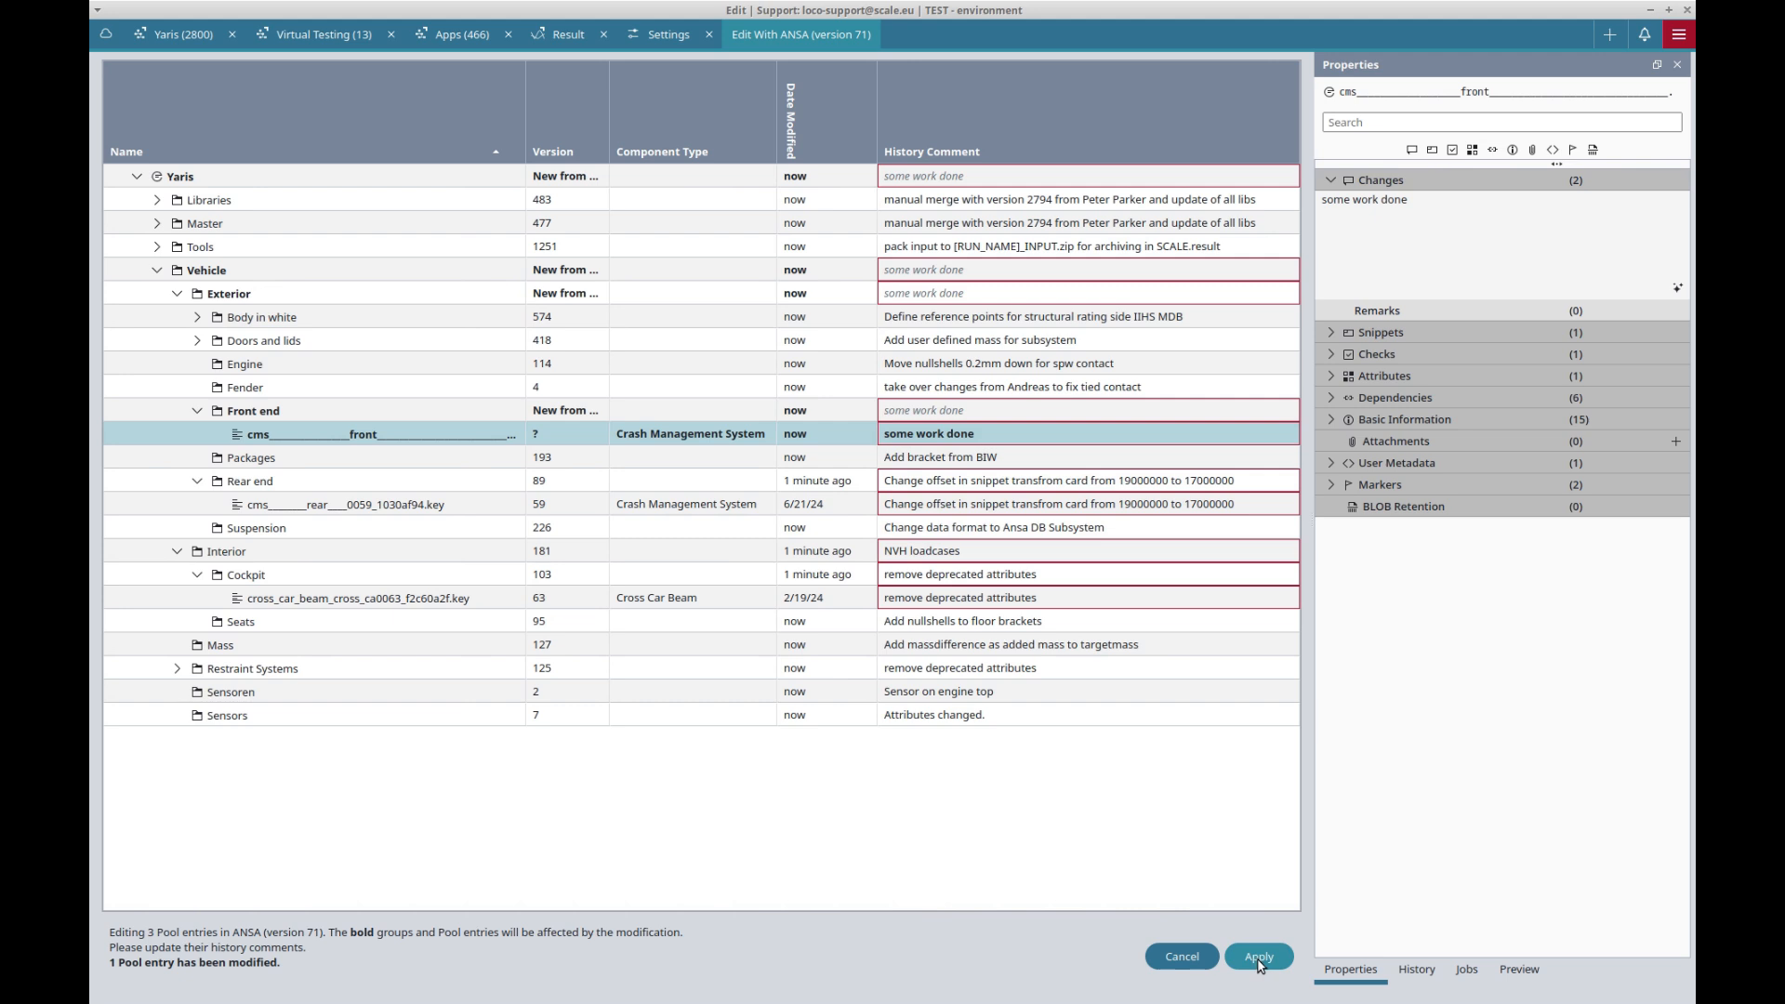
{"action": "left_click", "coordinate": [1259, 963]}
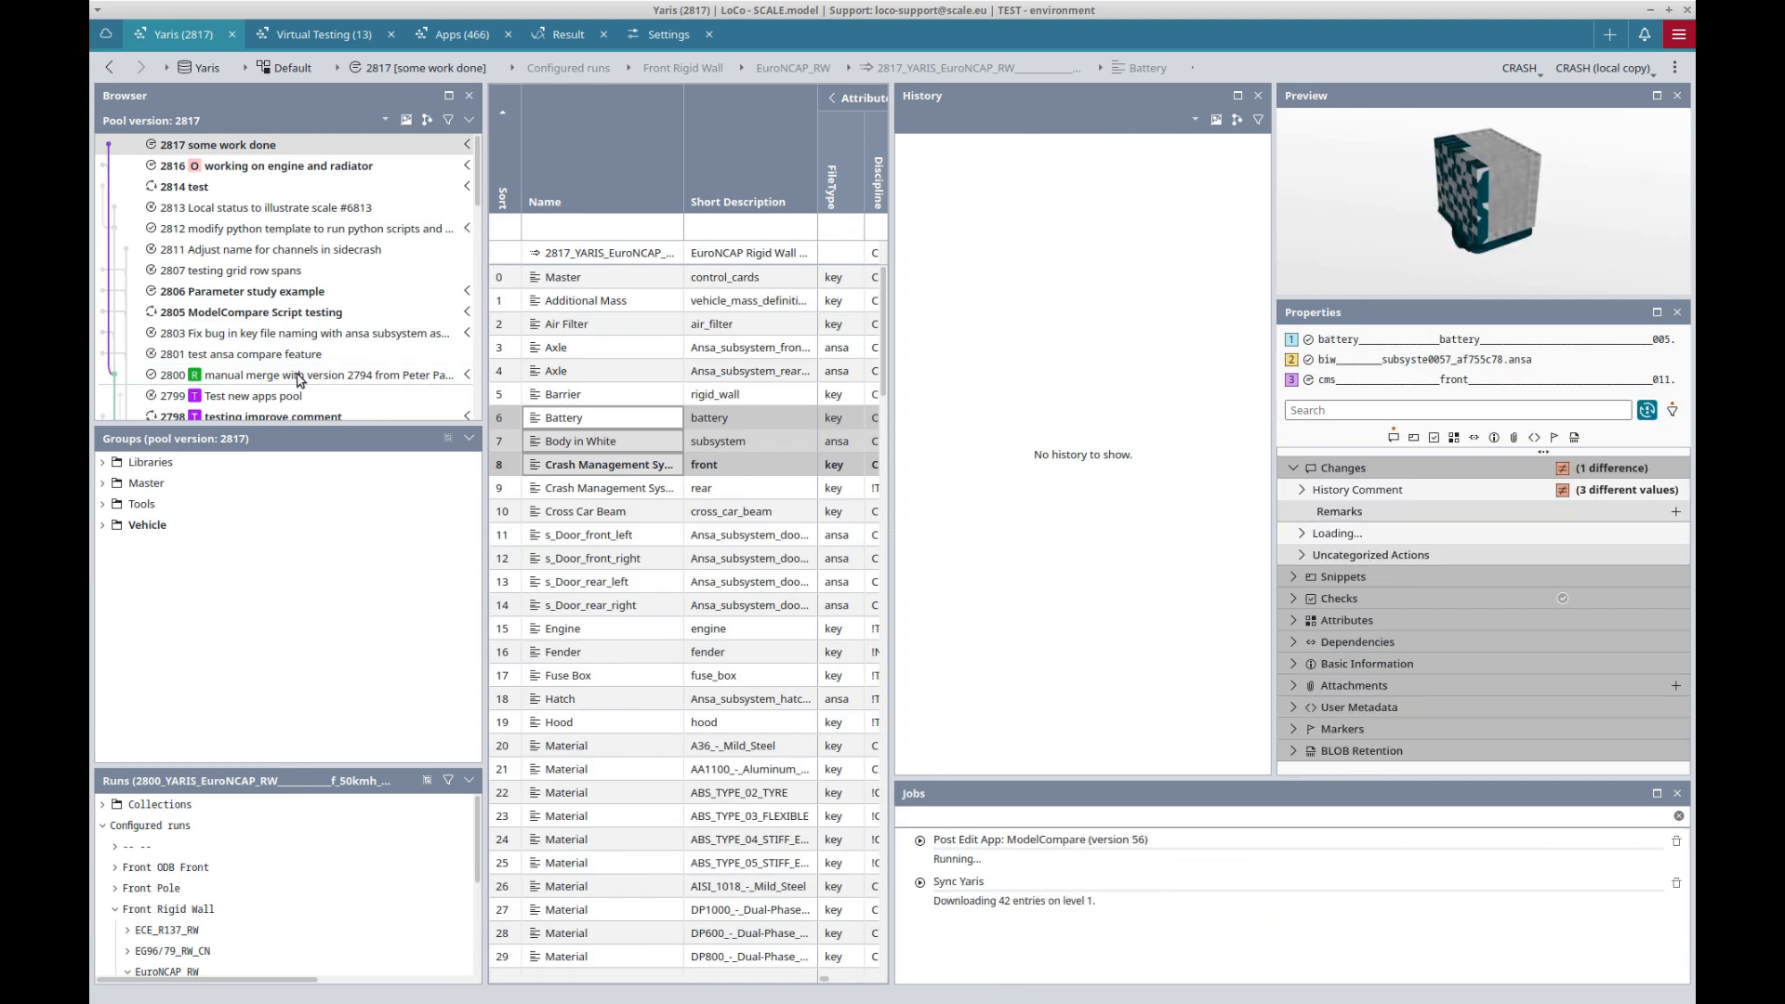
- Switch the Yaris pool back to version 2800 and enlarge the list of runs
{"action": "left_click", "coordinate": [299, 379]}
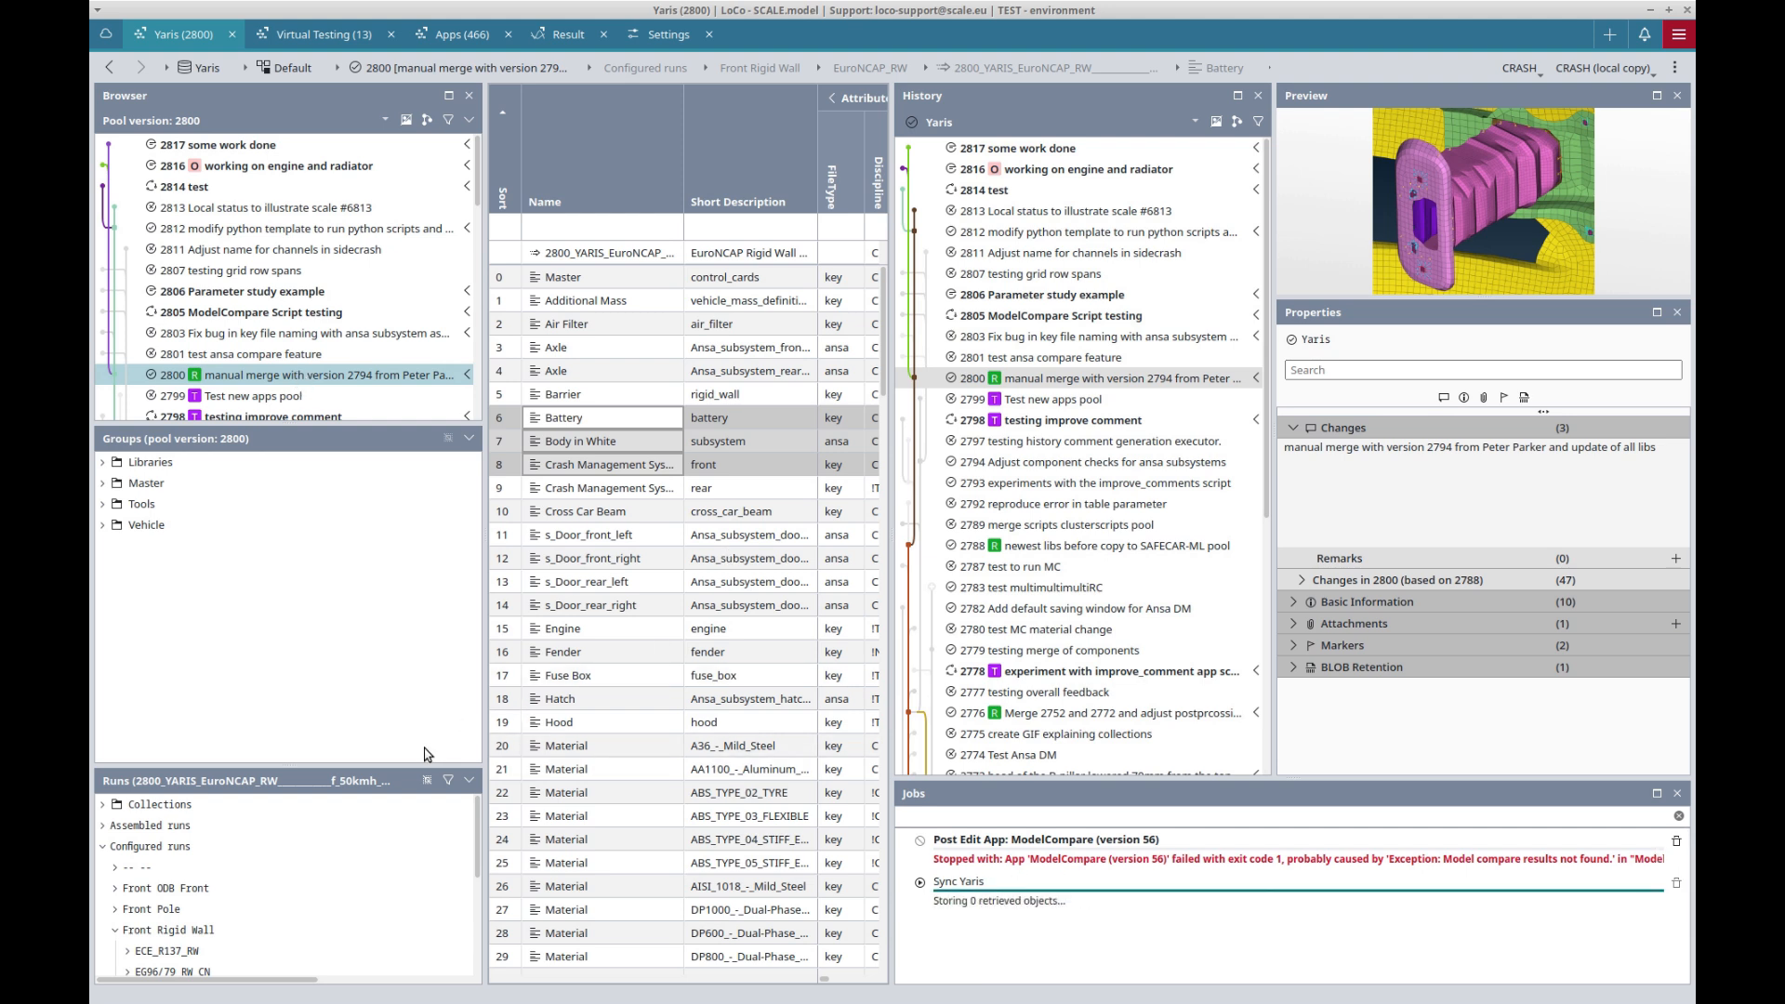
{"action": "left_click_drag", "start_coordinate": [422, 765], "coordinate": [422, 665]}
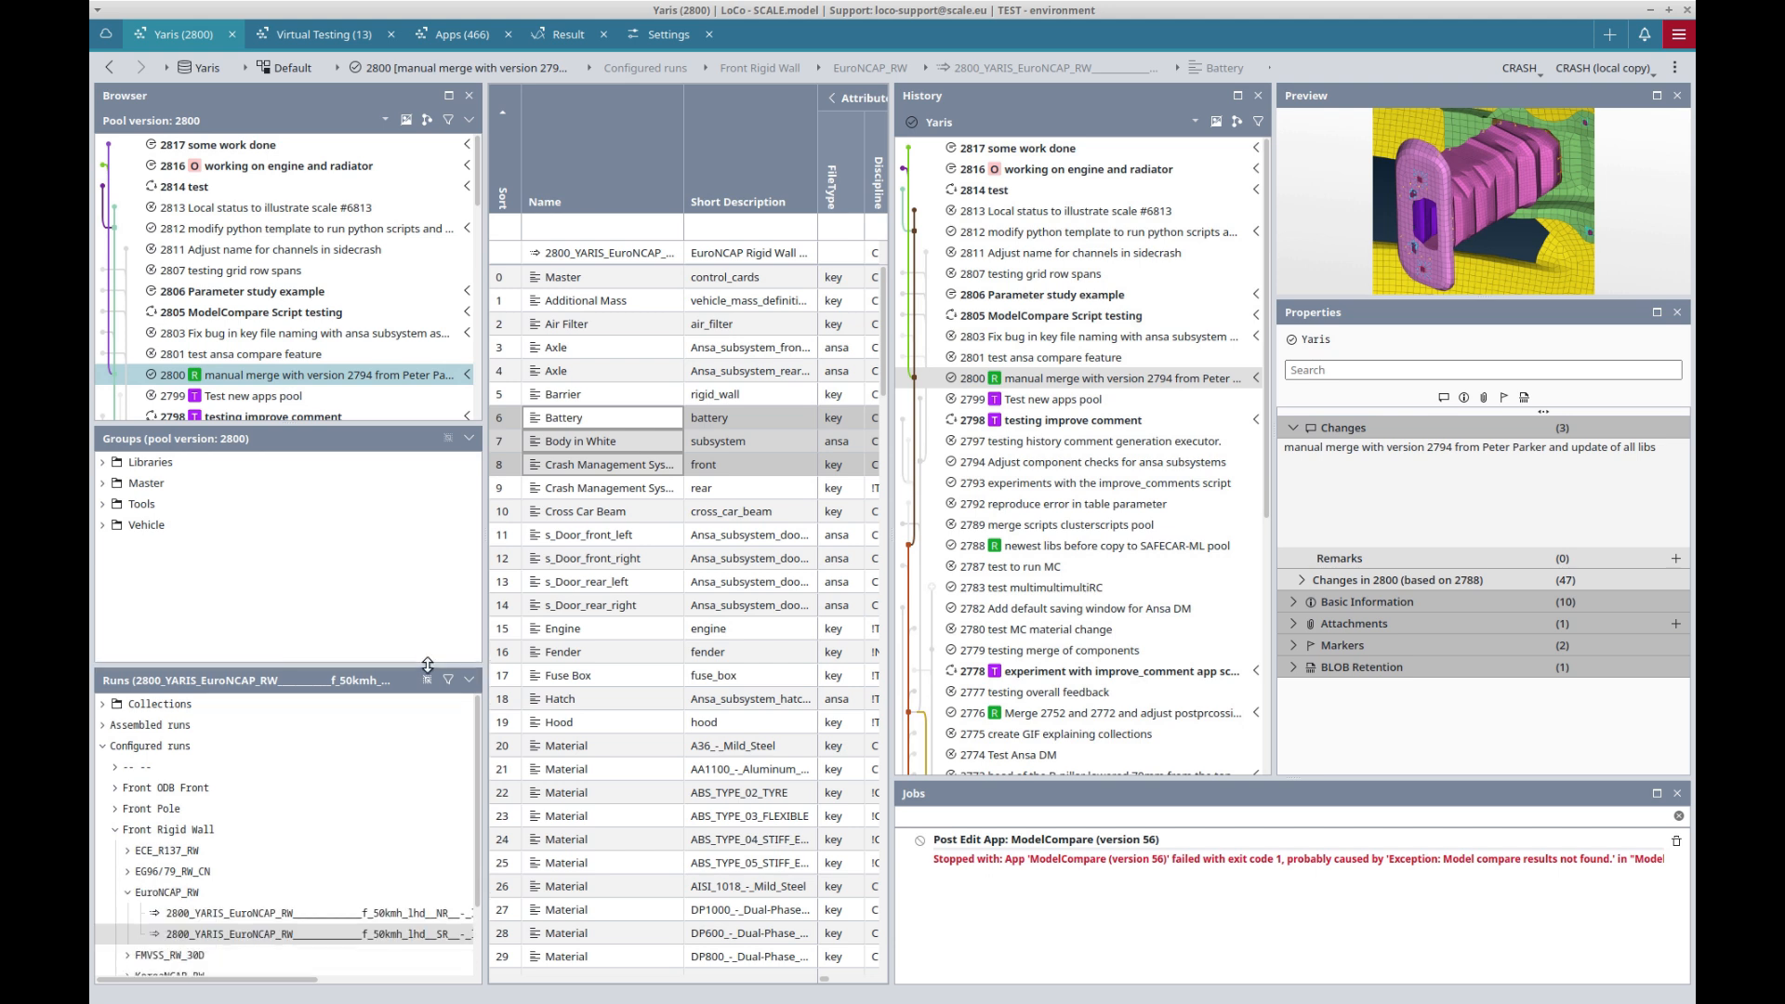
- Switch to the Result view and select the starred 2831_YARIS_USNCAP_RW simulation
{"action": "left_click", "coordinate": [569, 39]}
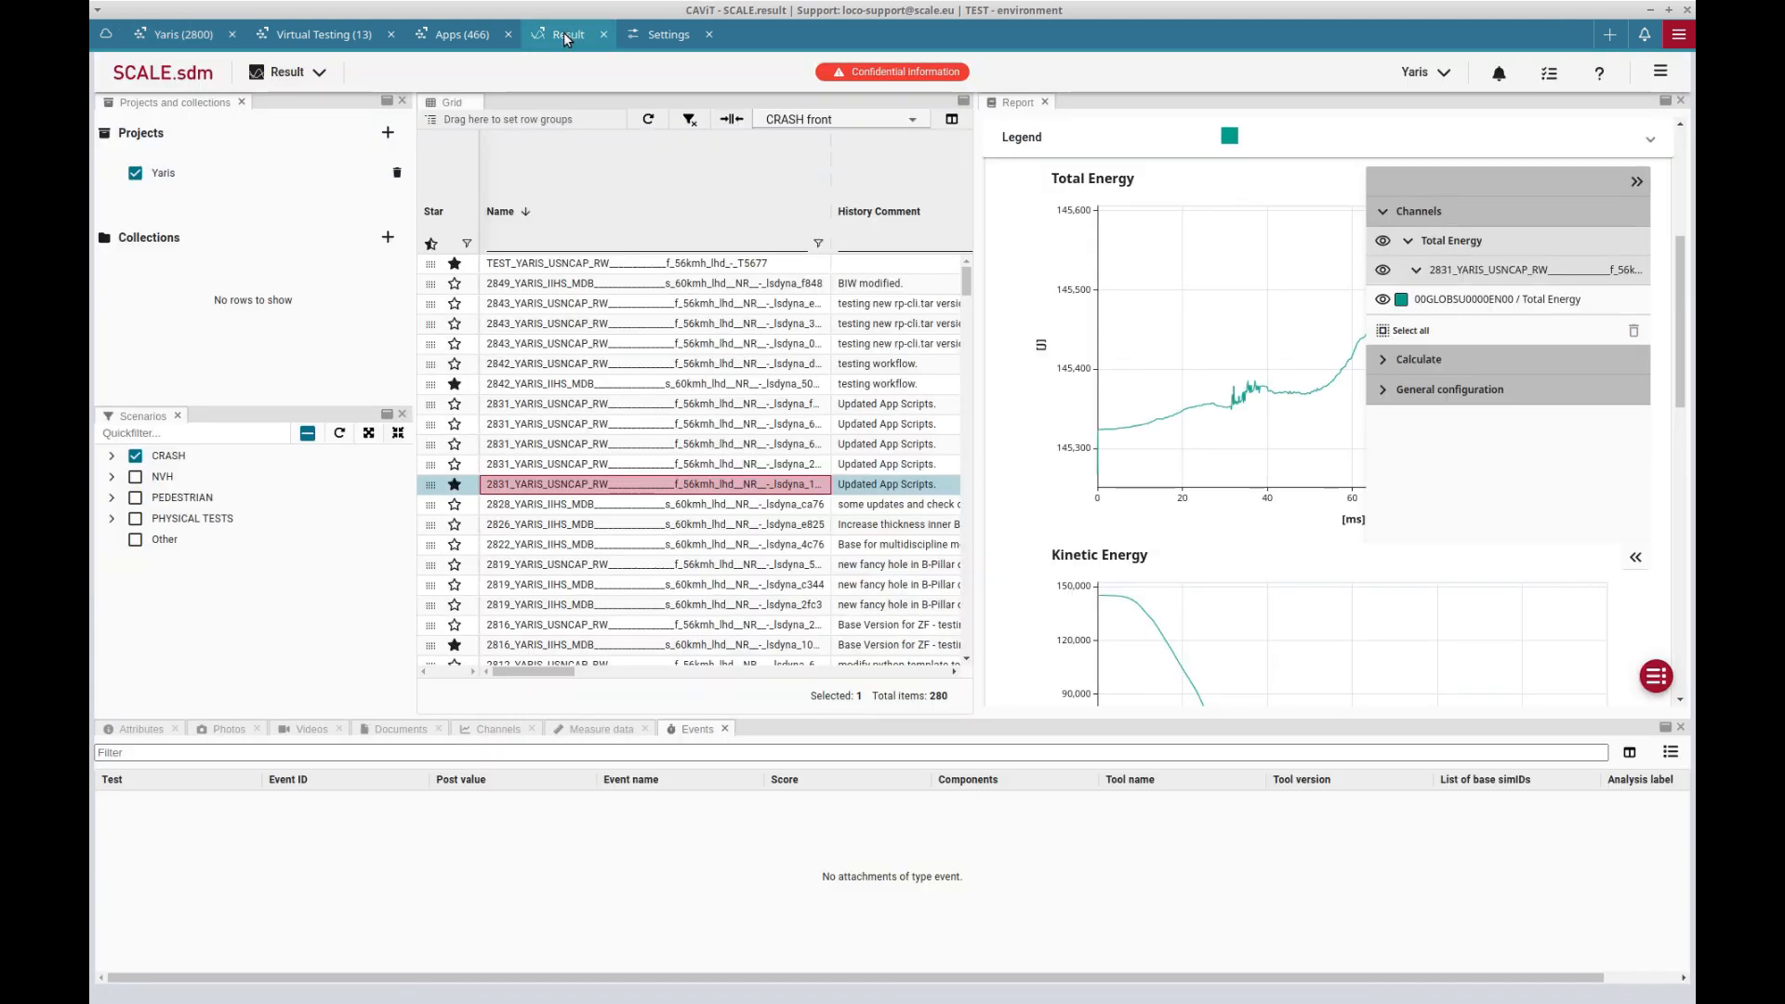
{"action": "left_click", "coordinate": [558, 490]}
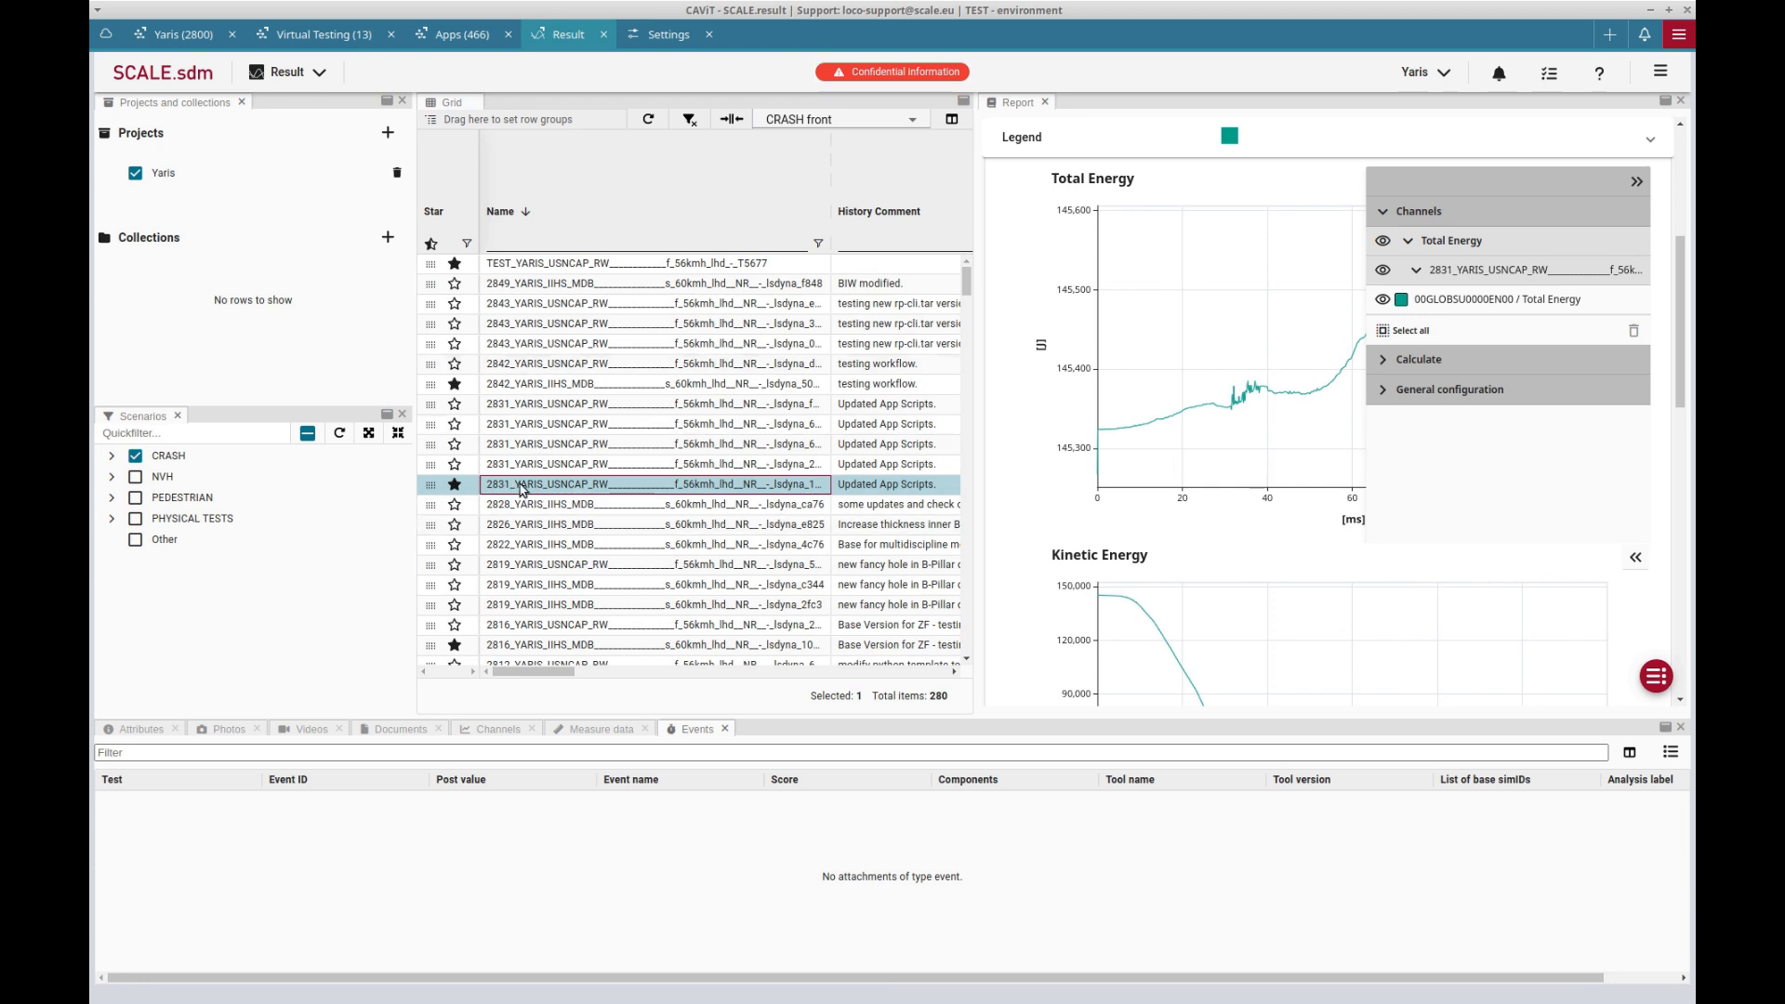
- List the starred 2831 simulation's documents and open the run in Animator (version 4) via the Open With External App add-on, minimizing Animator once loaded
{"action": "left_click", "coordinate": [402, 732]}
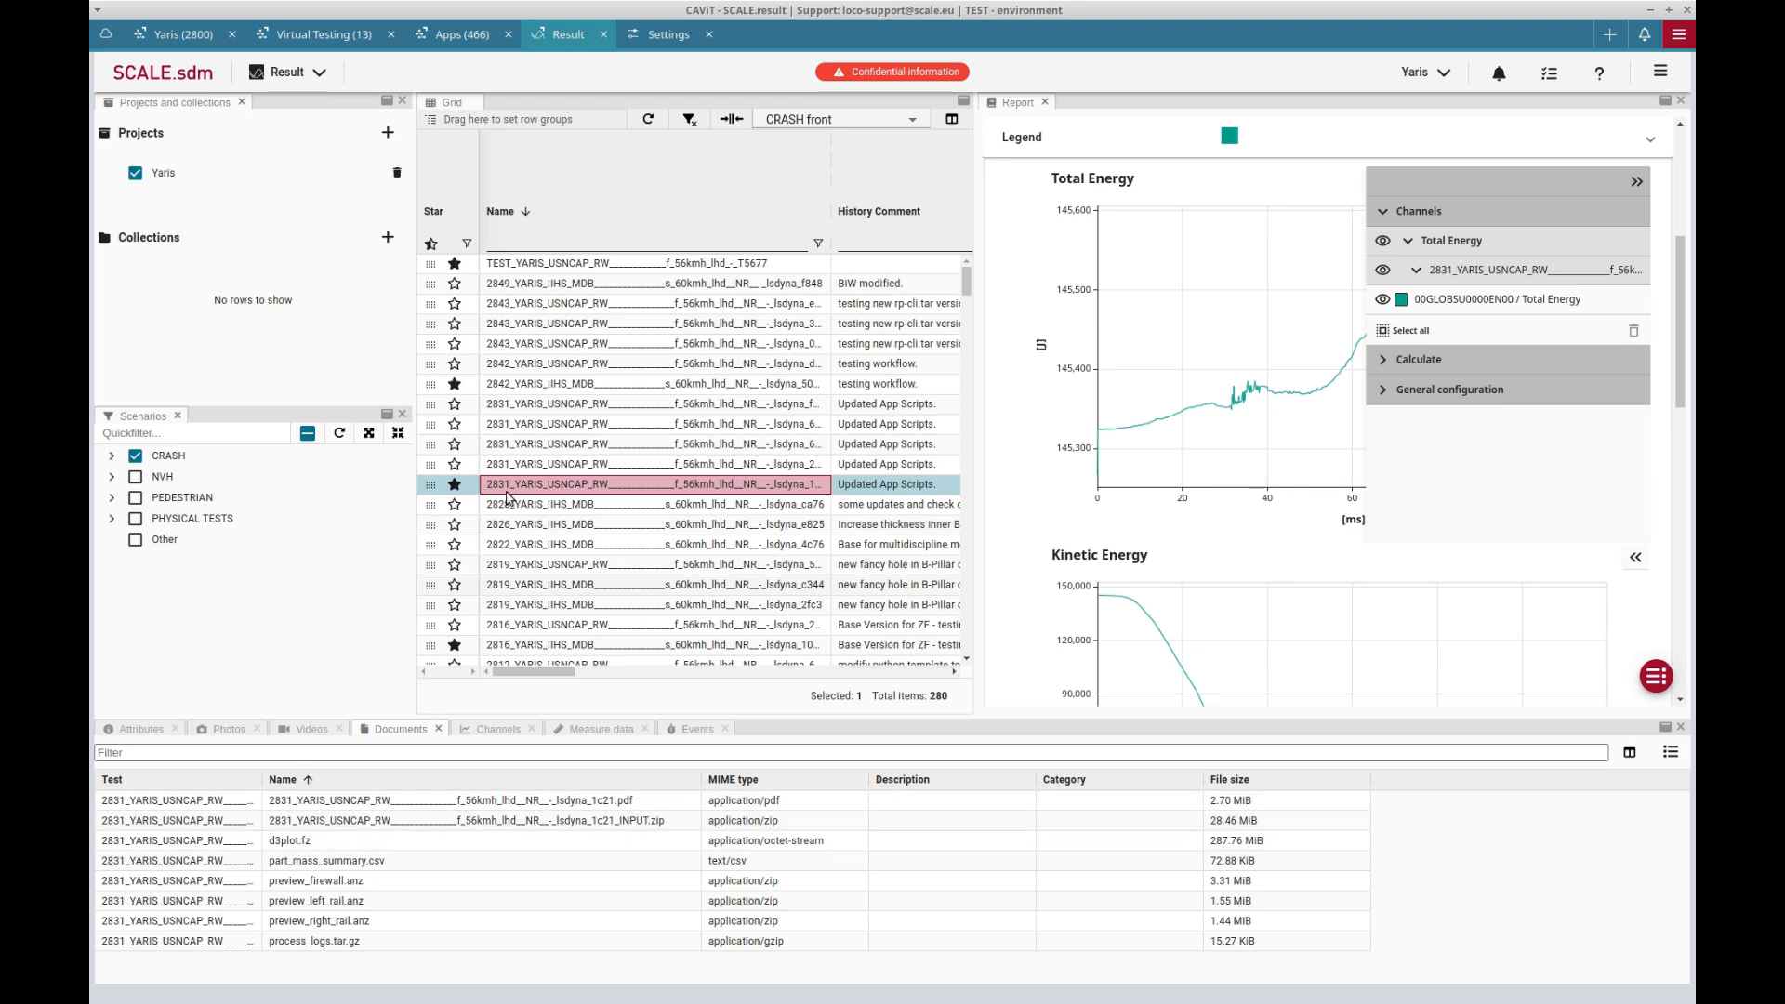
{"action": "right_click", "coordinate": [569, 486]}
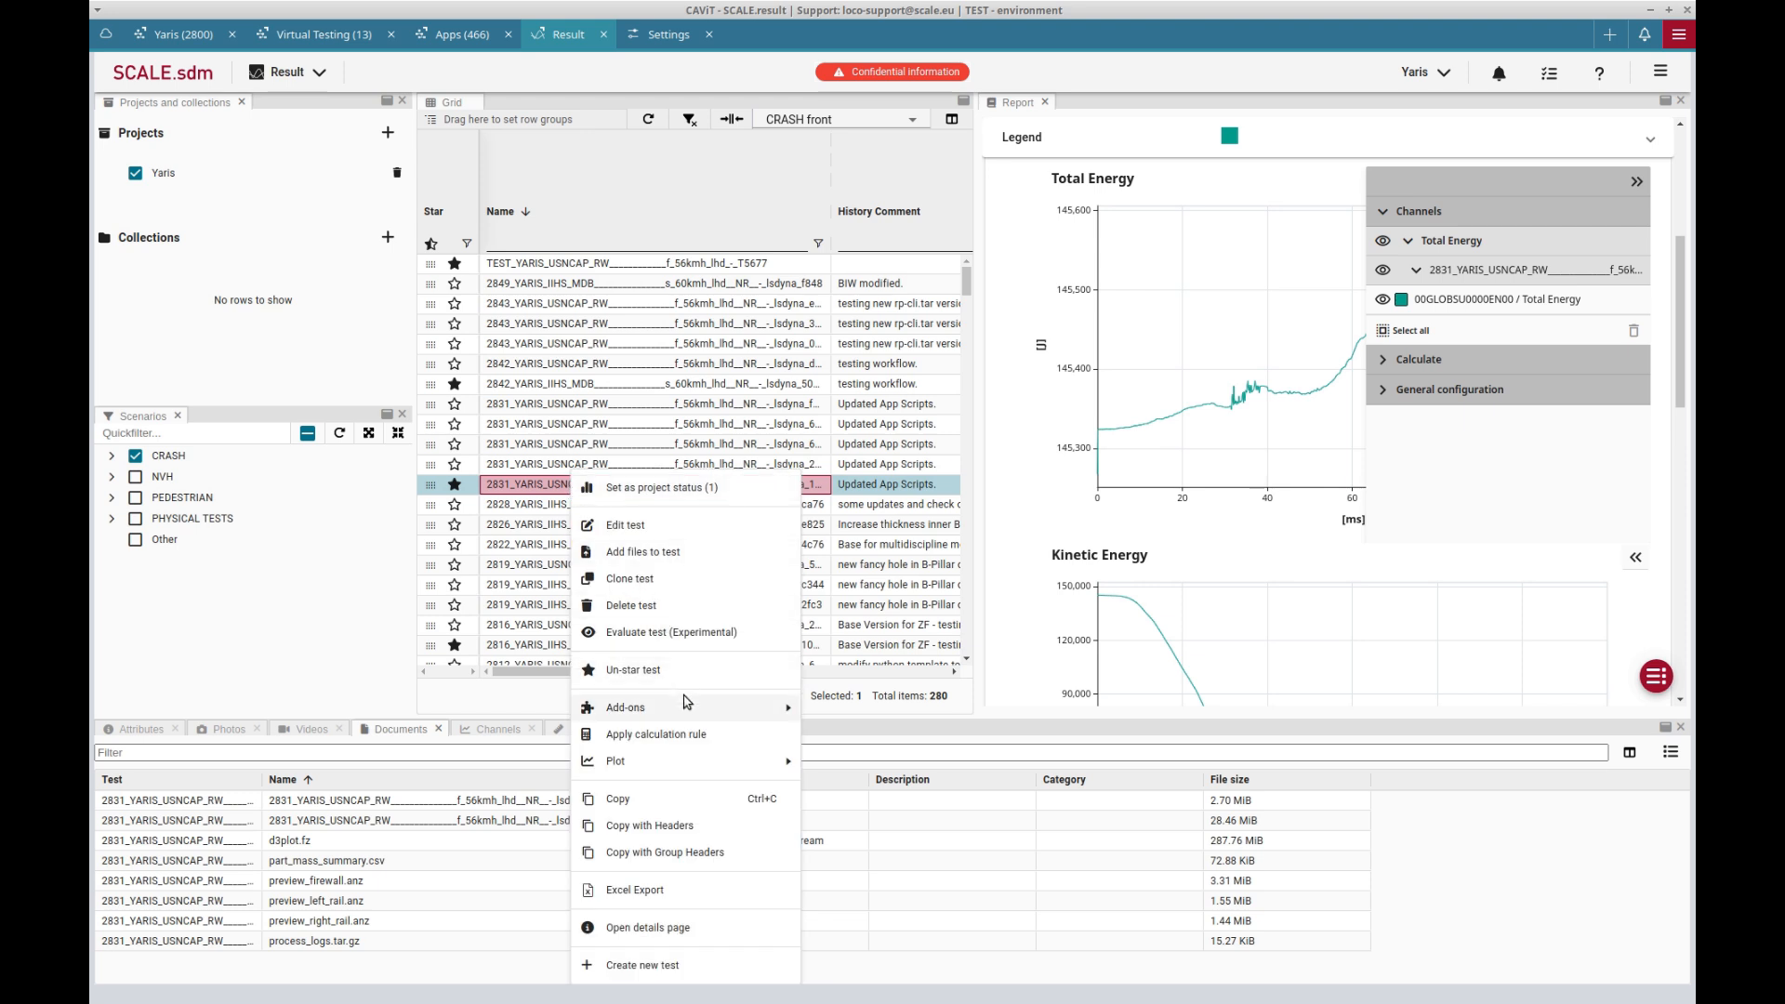
{"action": "mouse_move", "coordinate": [687, 707]}
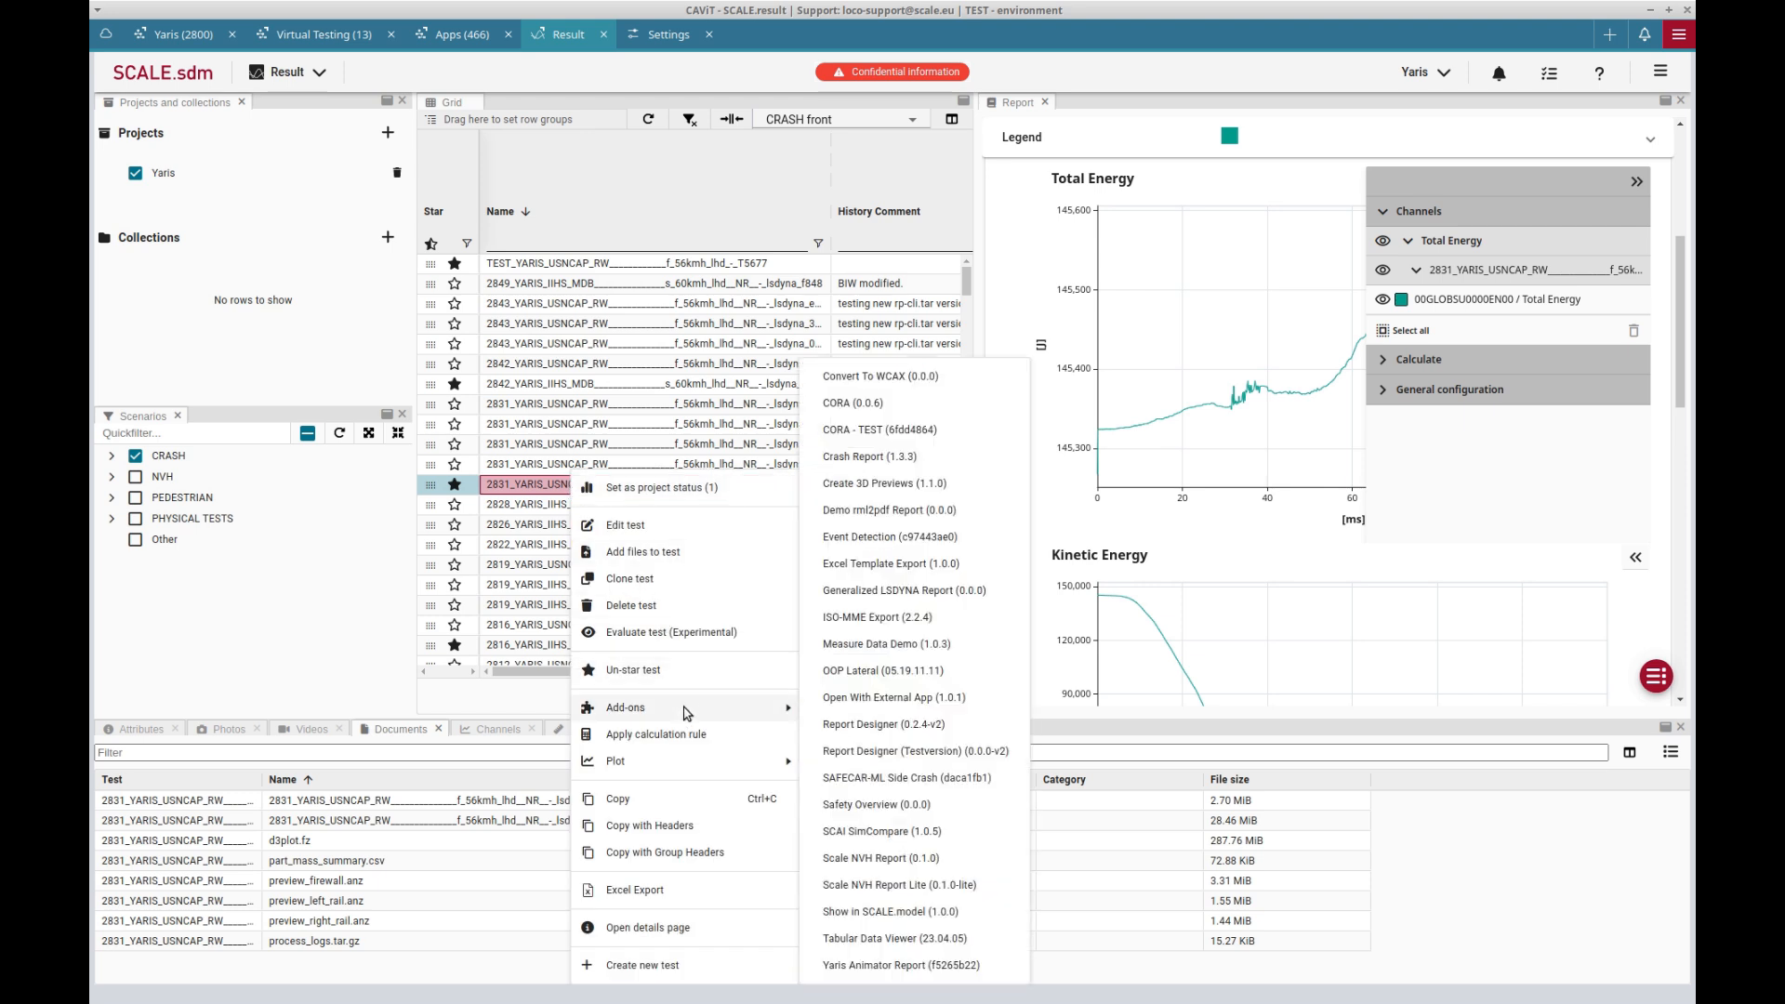
{"action": "left_click", "coordinate": [847, 705]}
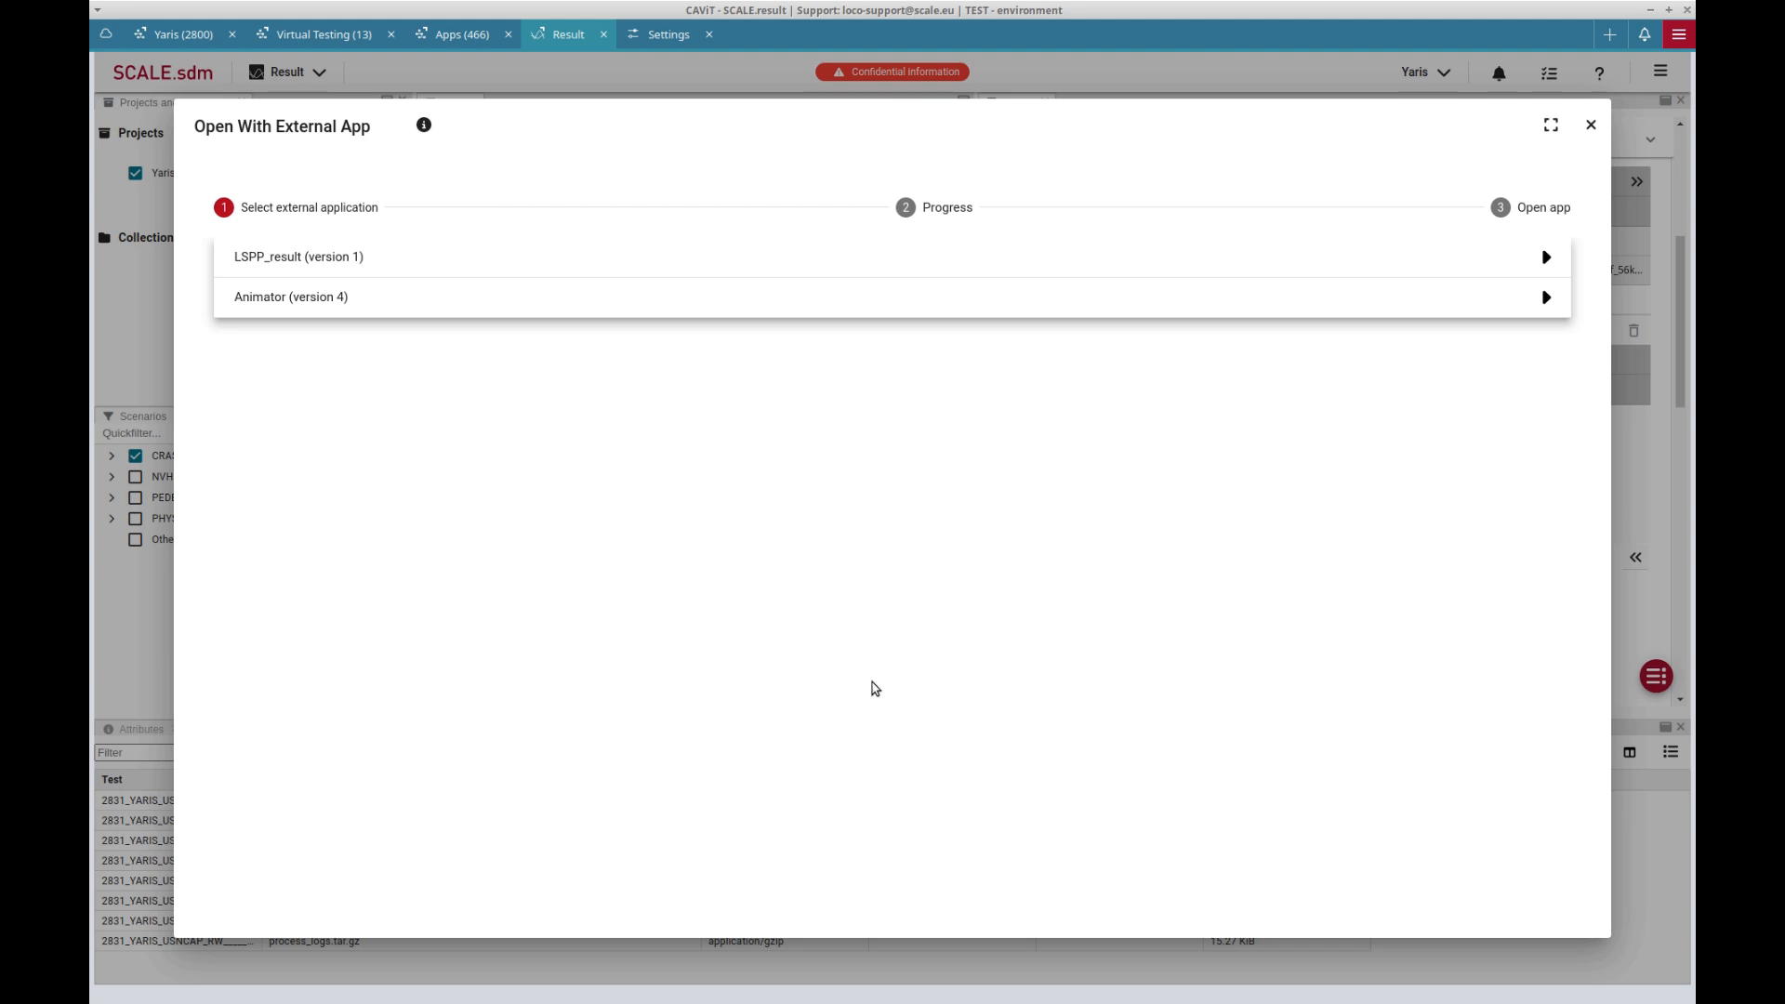
{"action": "left_click", "coordinate": [1439, 303]}
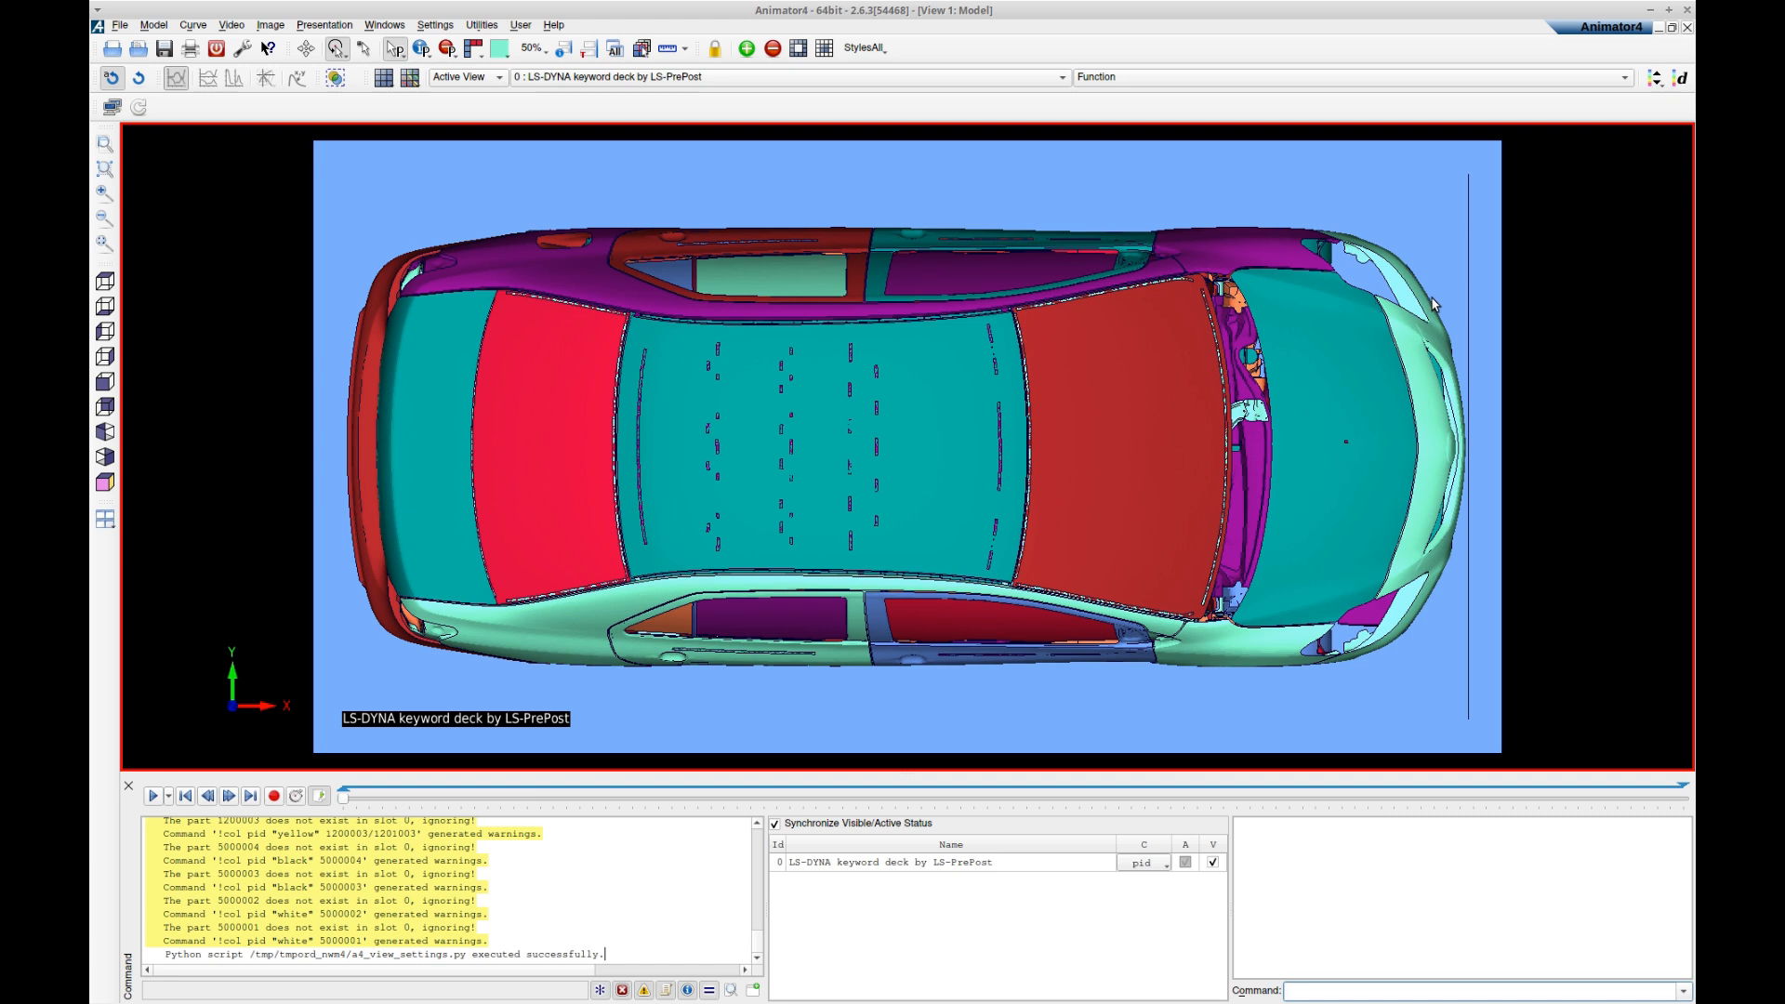
{"action": "left_click", "coordinate": [1650, 10]}
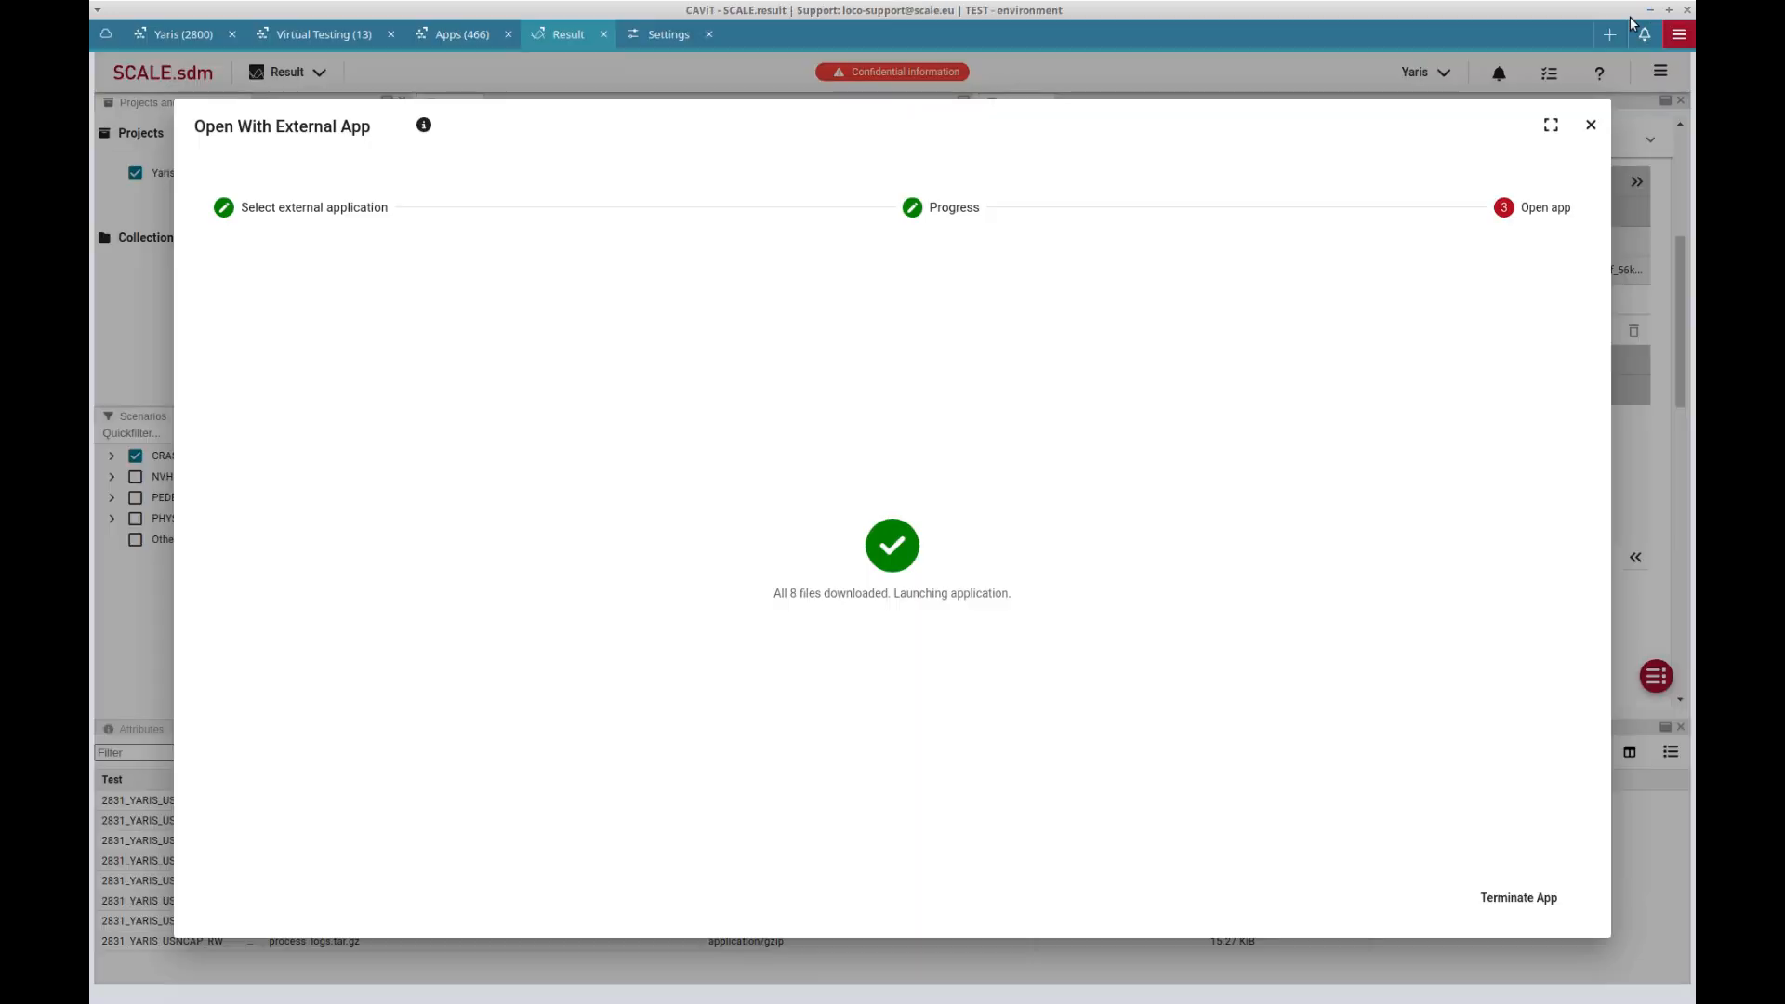